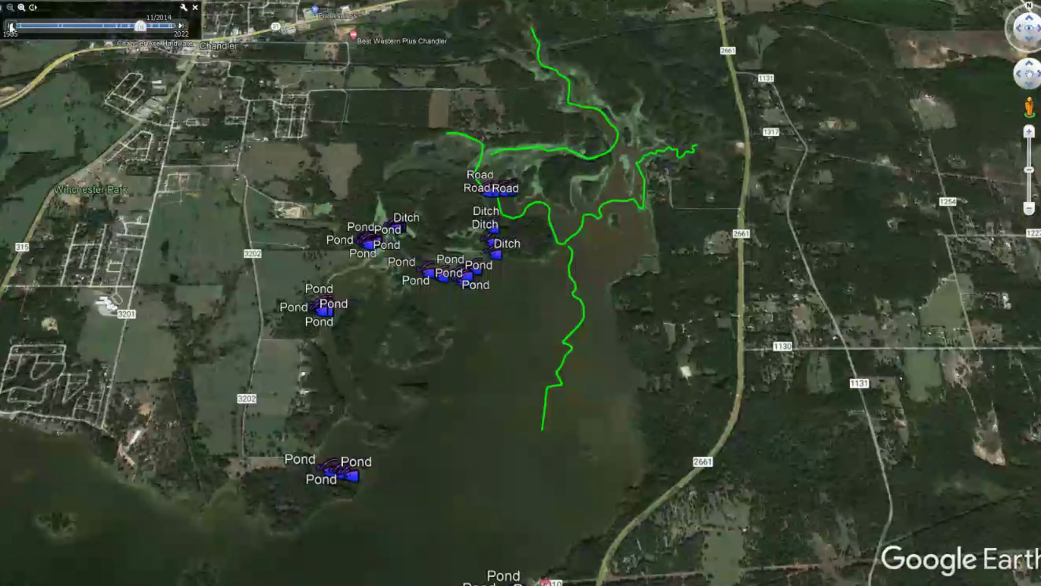
Switch the imagery to 8/2013 and zoom in close on the Pond and Ditch waypoints.
left_click(11, 26)
left_click(11, 26)
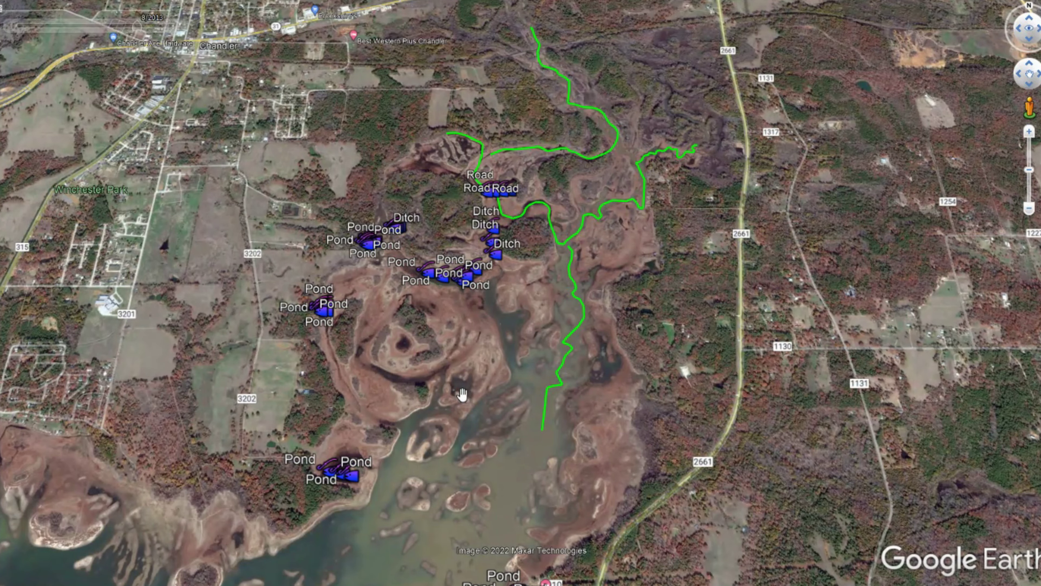
scroll(476, 337, "up", 3)
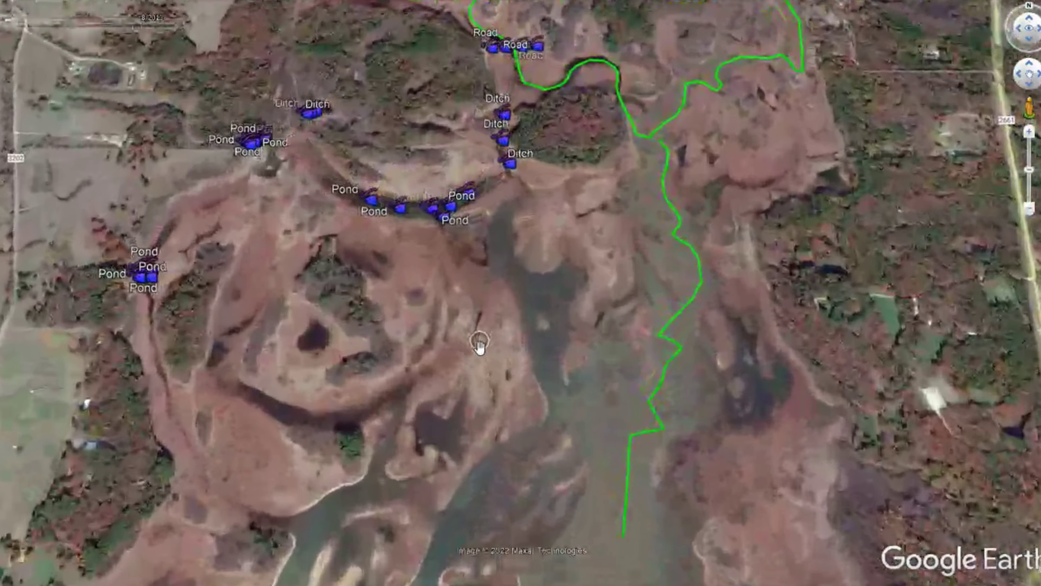
left_click_drag(445, 269, 497, 407)
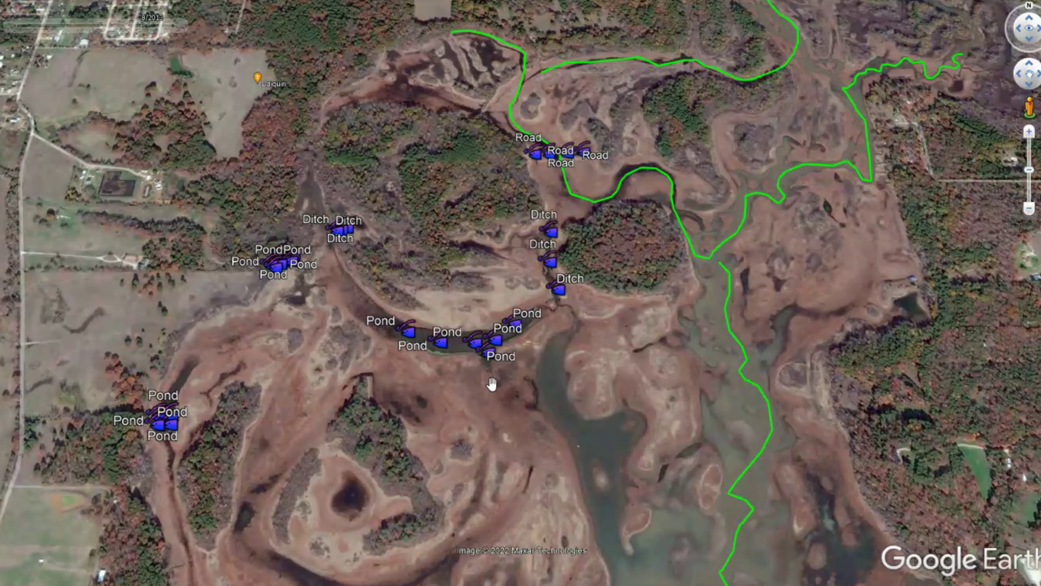
scroll(491, 384, "up", 3)
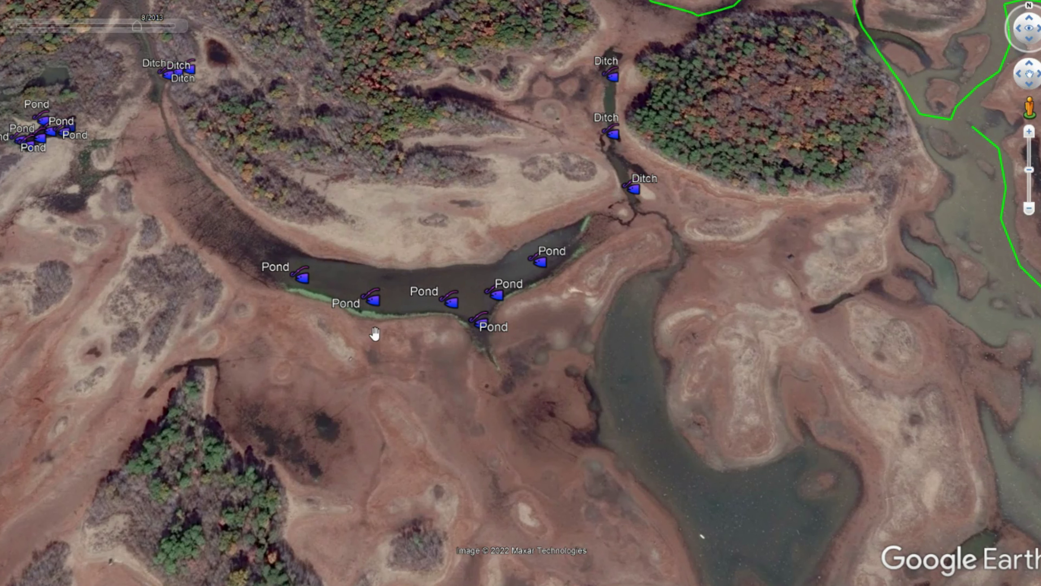
scroll(346, 341, "down", 2)
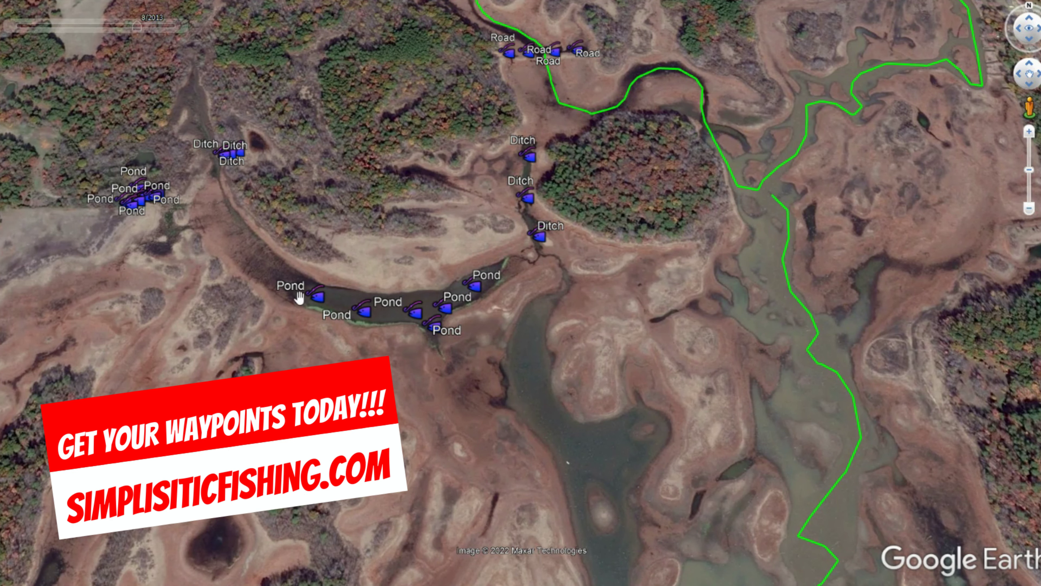
scroll(417, 328, "down", 3)
scroll(483, 349, "up", 4)
scroll(494, 326, "up", 5)
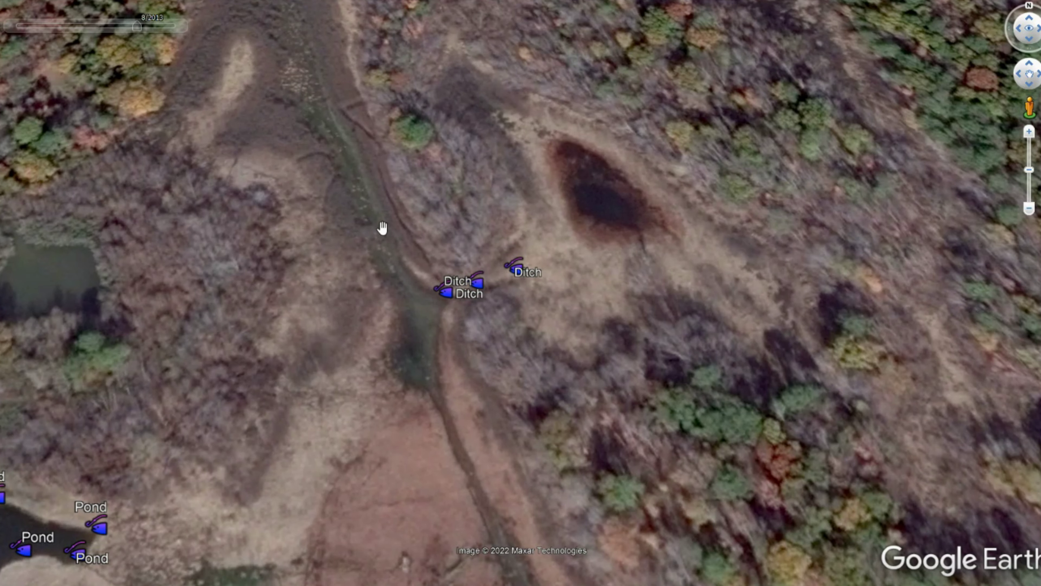
Zoom in on the western Pond cluster, then pull back to show more Pond waypoints.
scroll(437, 424, "down", 5)
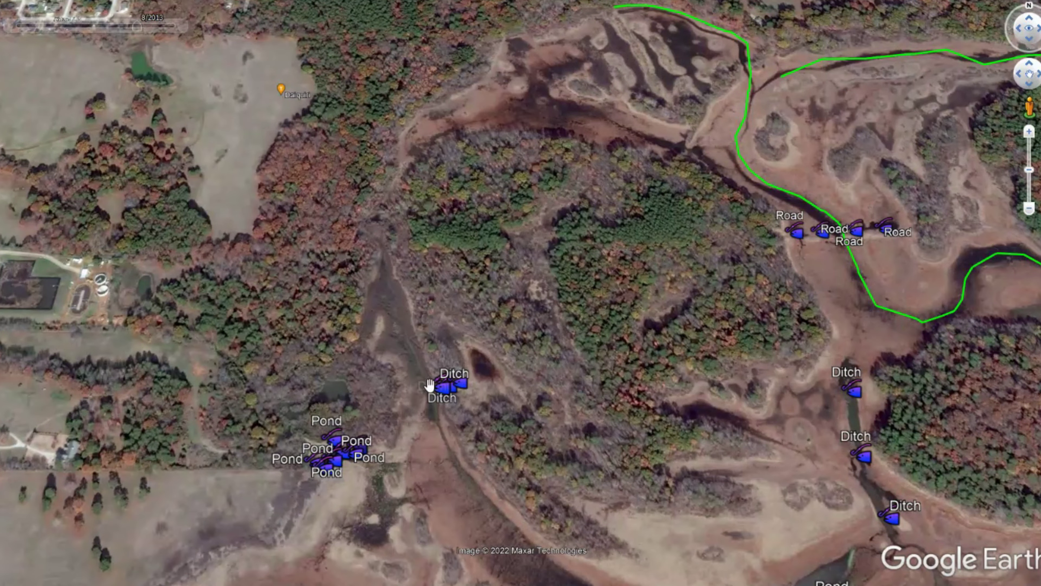
left_click_drag(408, 461, 533, 355)
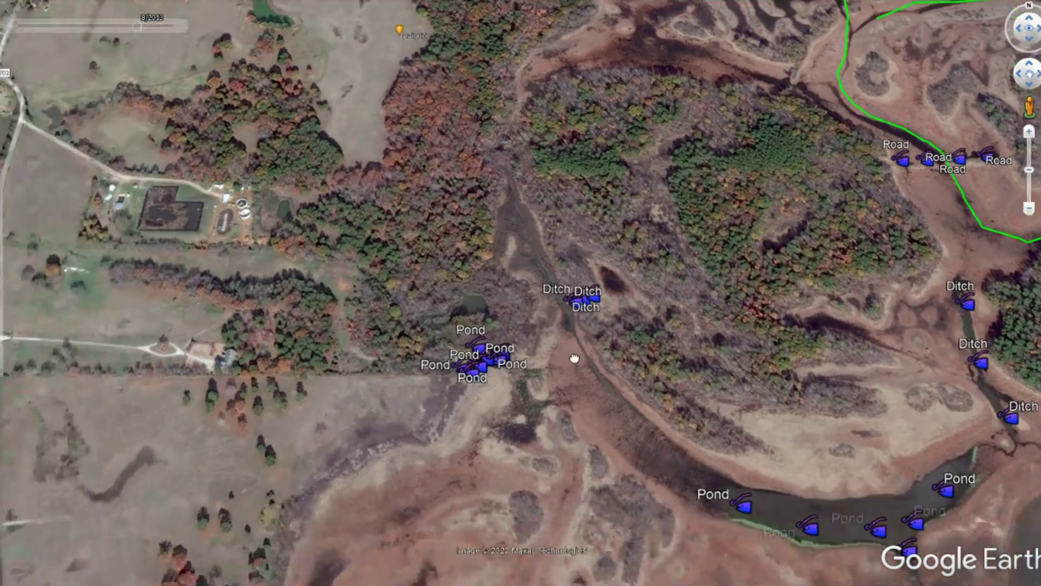
scroll(514, 358, "up", 5)
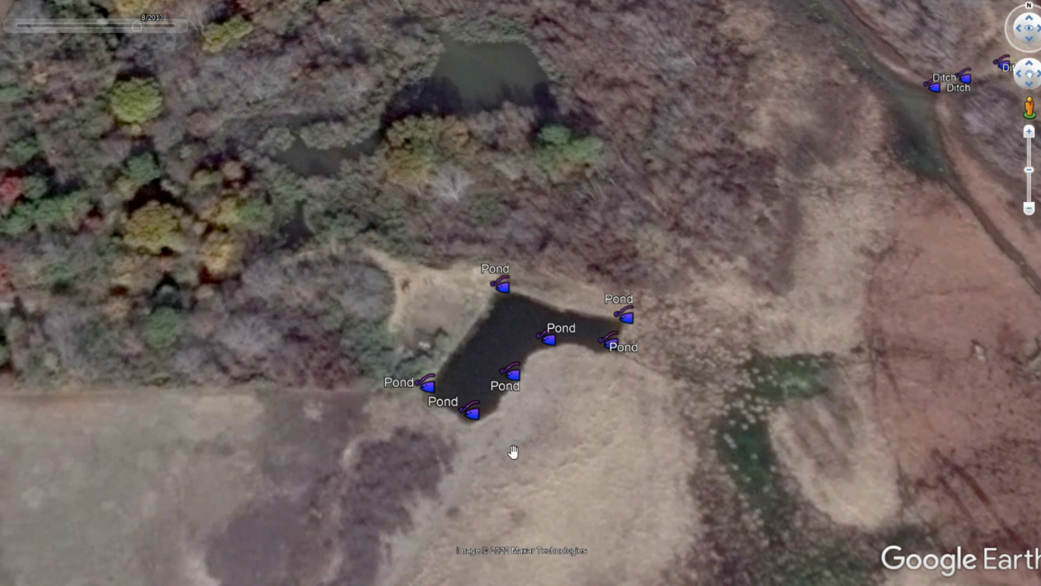
scroll(521, 448, "down", 2)
scroll(523, 456, "down", 2)
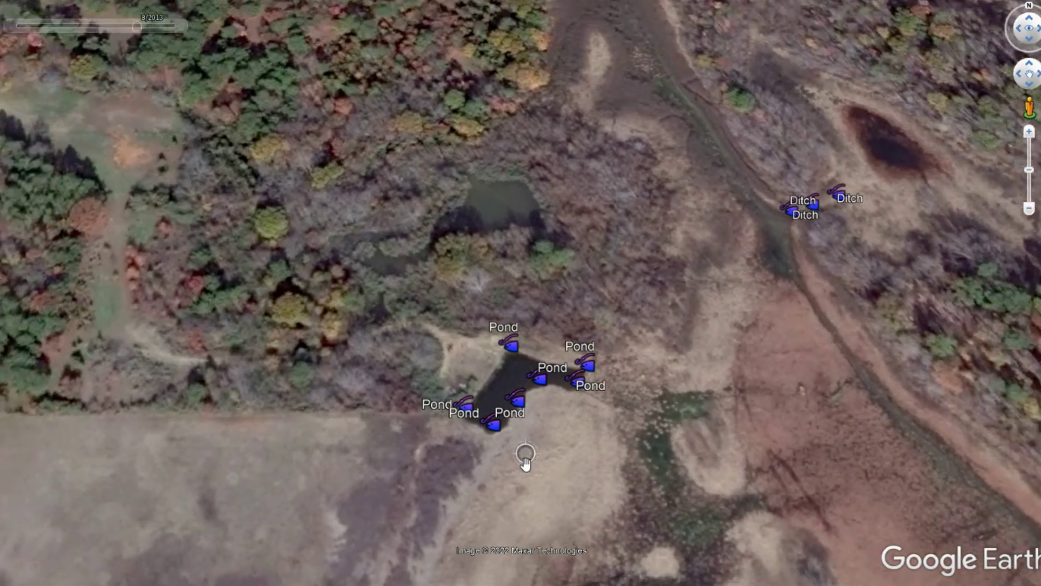
scroll(549, 496, "down", 2)
left_click_drag(549, 496, 521, 384)
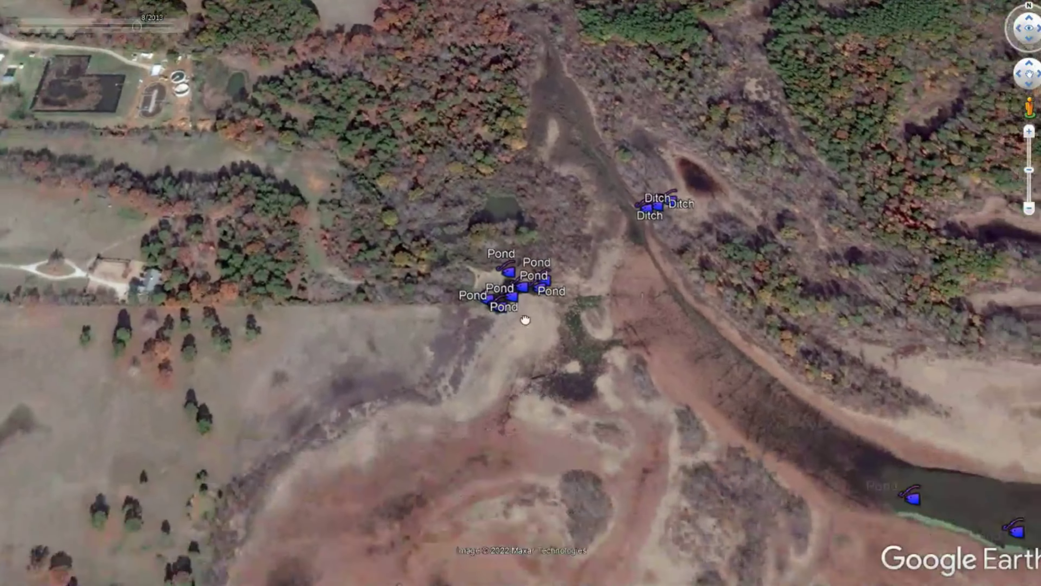
scroll(532, 358, "down", 3)
Pan west over the farmland, then zoom out to bring the lake shoreline and more waypoints into view.
left_click_drag(562, 349, 634, 324)
scroll(634, 324, "up", 5)
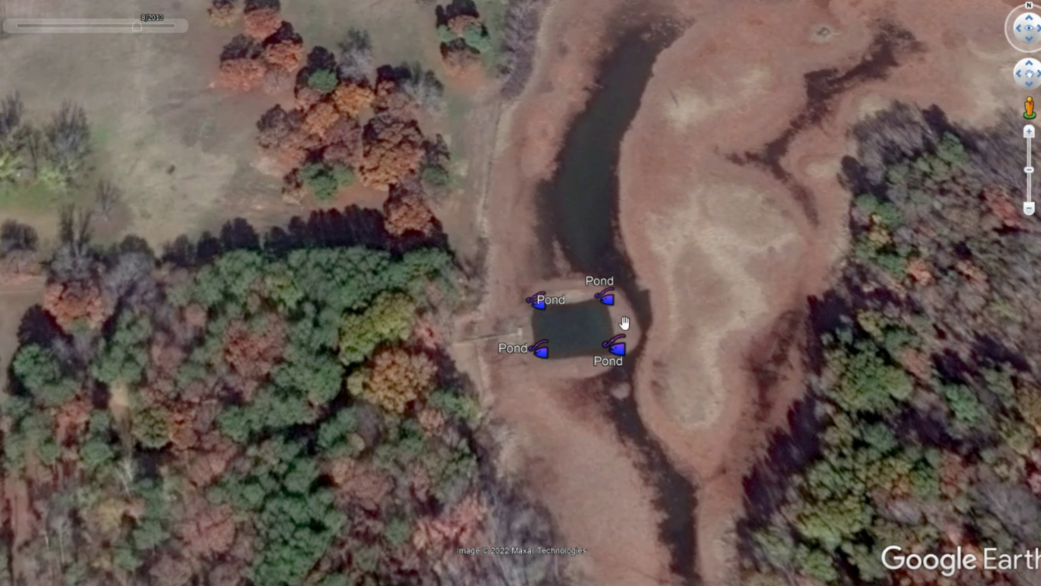
scroll(704, 380, "down", 5)
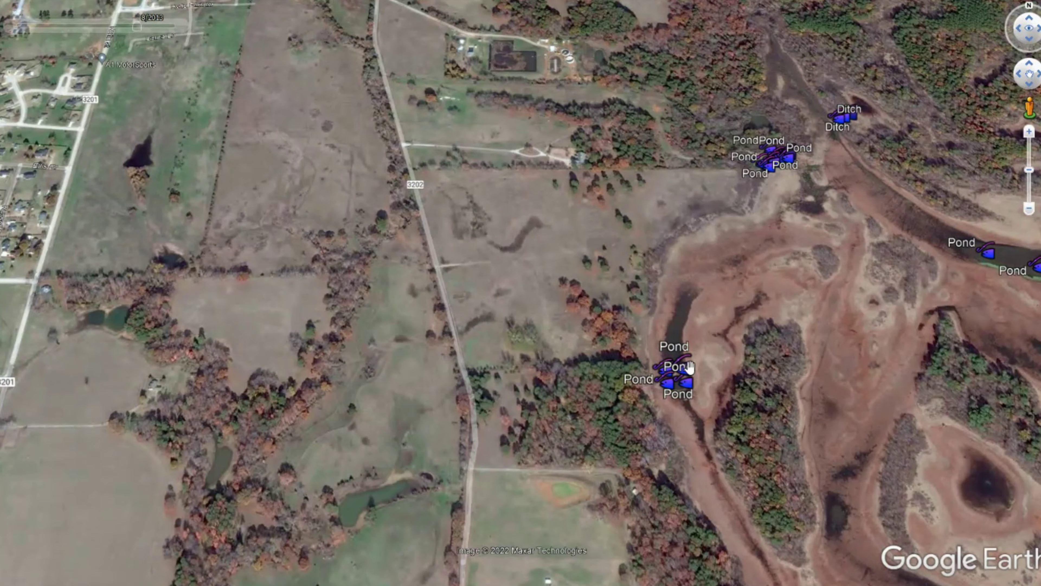
scroll(690, 396, "up", 5)
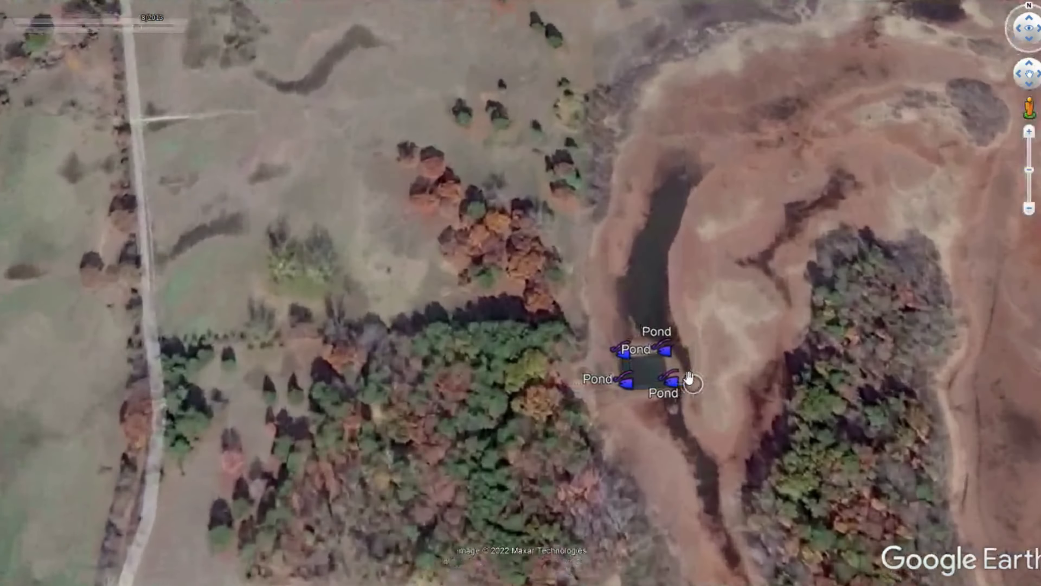
scroll(687, 418, "down", 8)
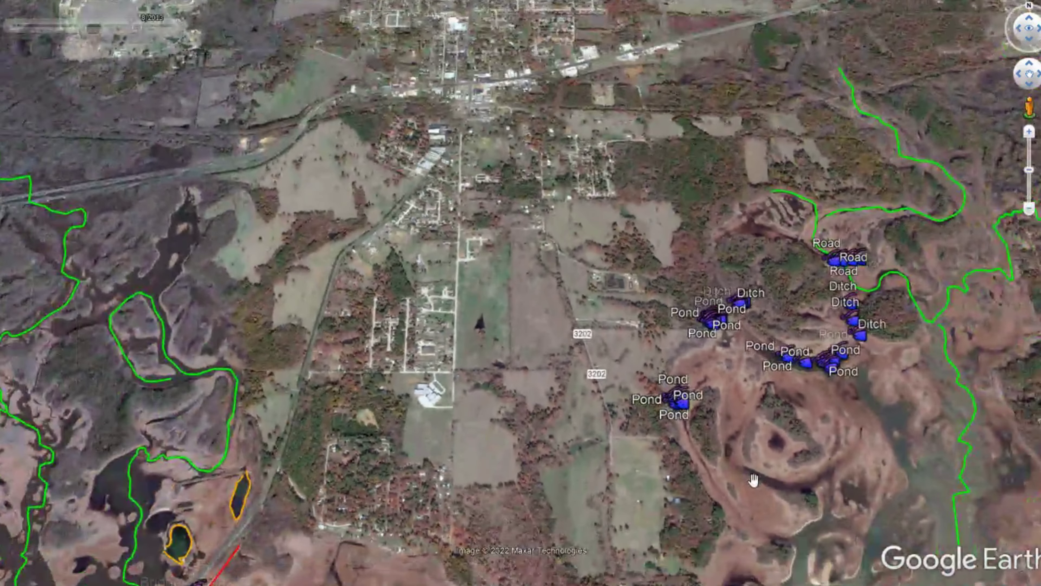
left_click_drag(754, 480, 663, 240)
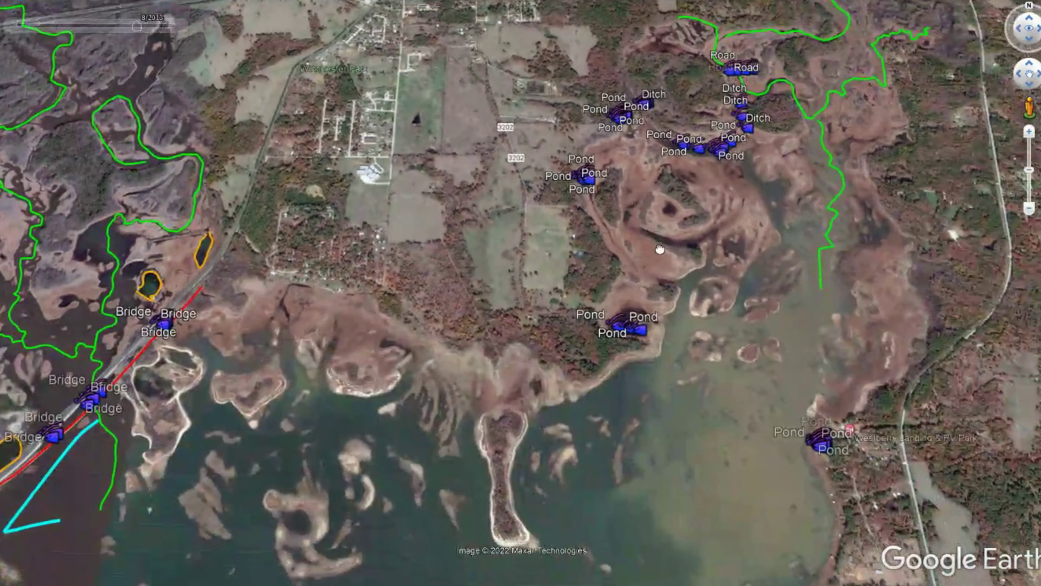
Zoom in on the shoreline Pond waypoints, then pan out to the southern lake with Saddle, Ramp and Brush.
scroll(631, 347, "up", 5)
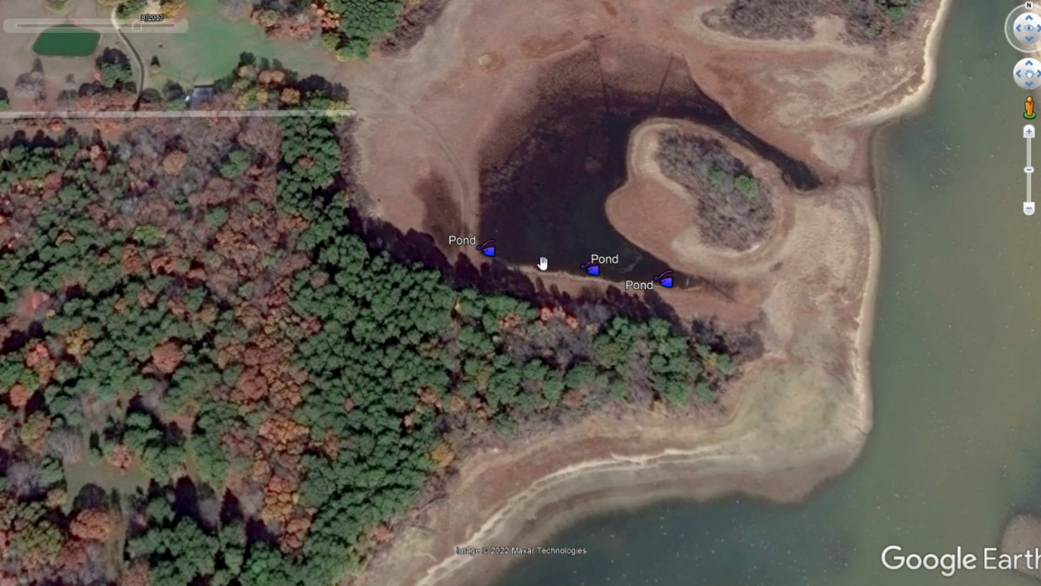
scroll(664, 507, "down", 5)
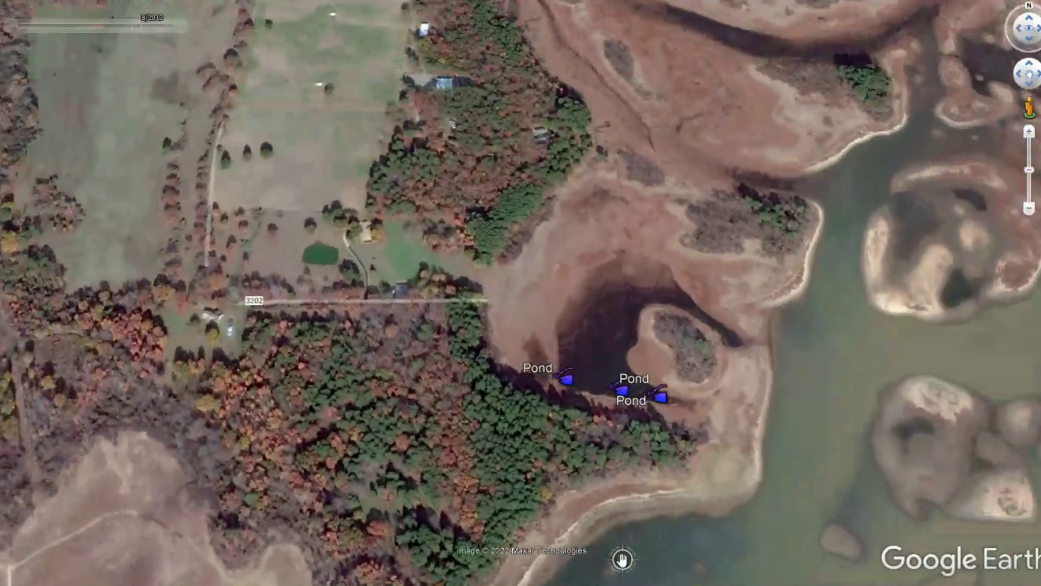
scroll(639, 557, "down", 5)
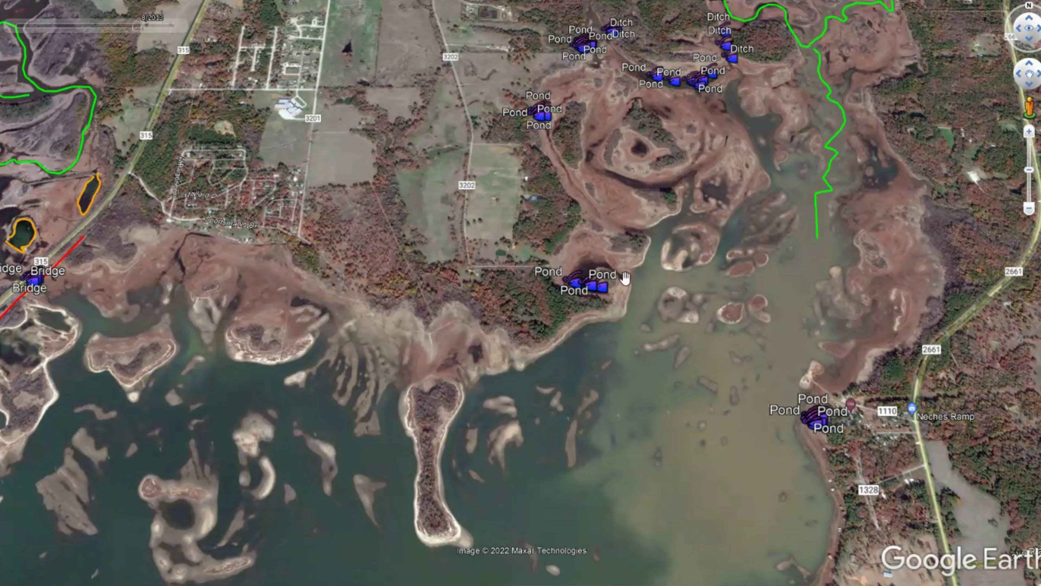
scroll(699, 201, "up", 3)
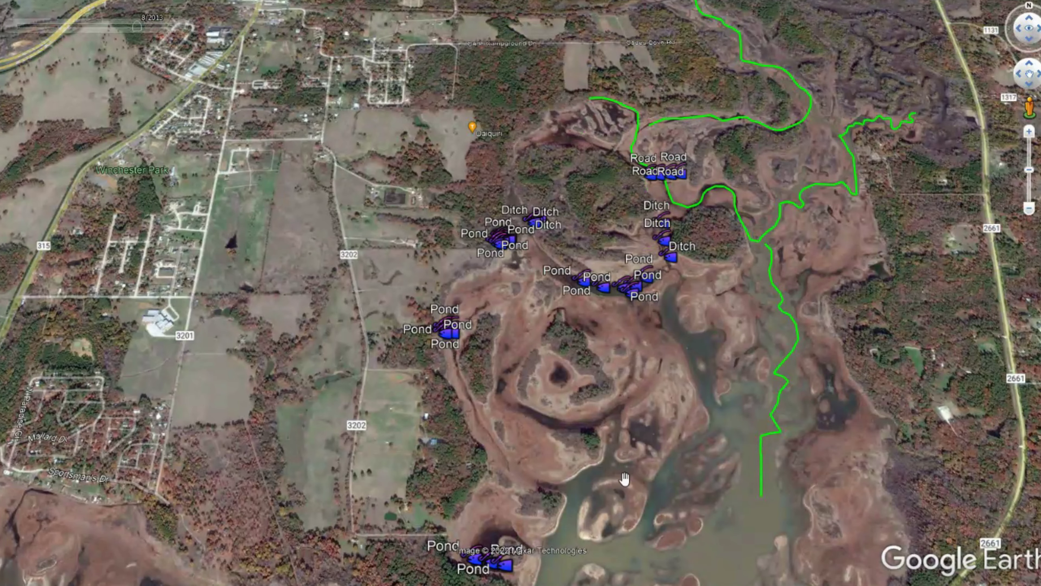
left_click_drag(624, 478, 639, 231)
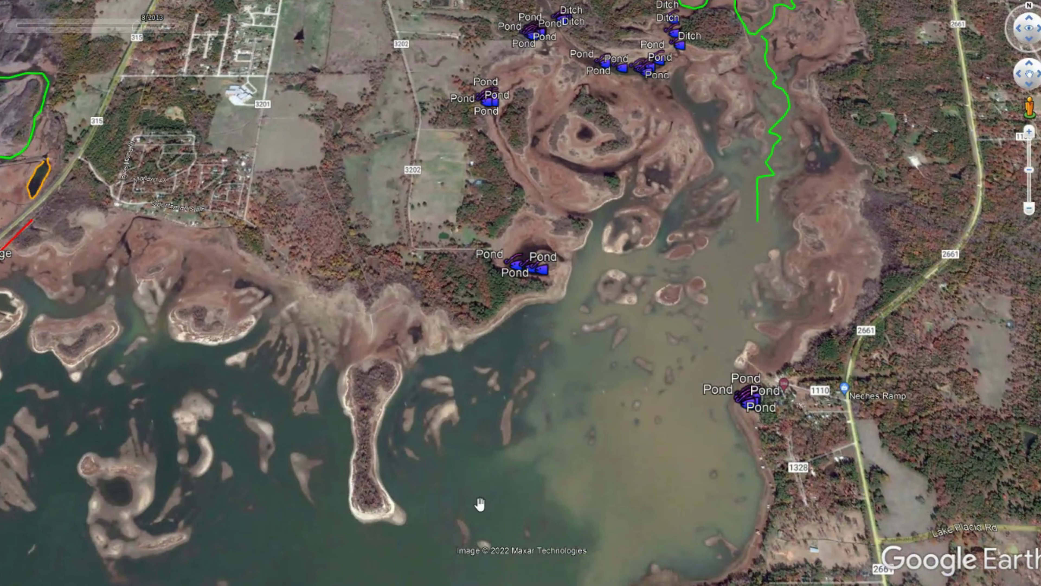
scroll(480, 505, "down", 5)
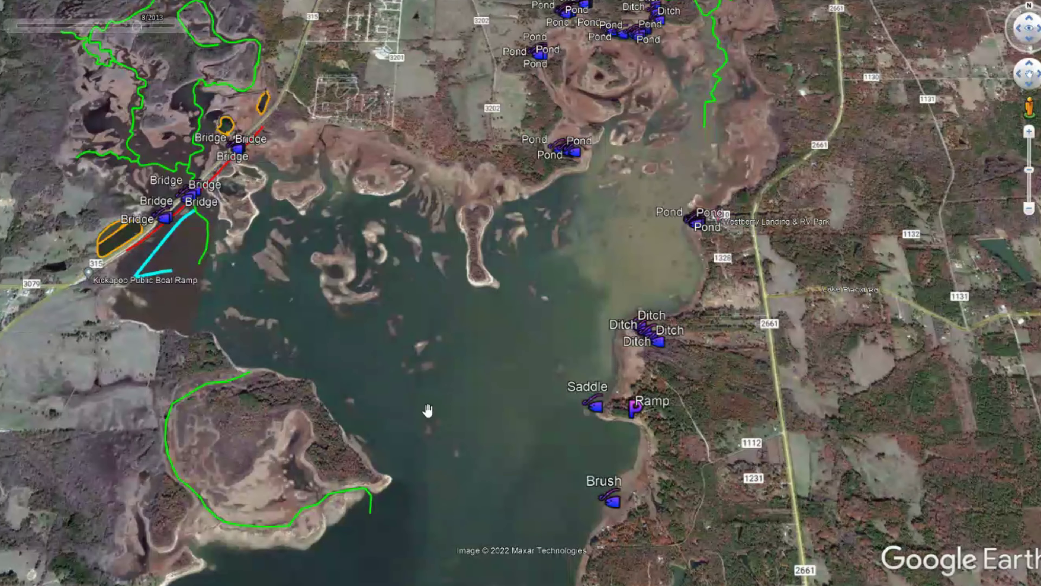
Move west from the Road and Ditch waypoints to the Highway 315 Bridge waypoints and the pond beside them.
left_click_drag(547, 231, 550, 331)
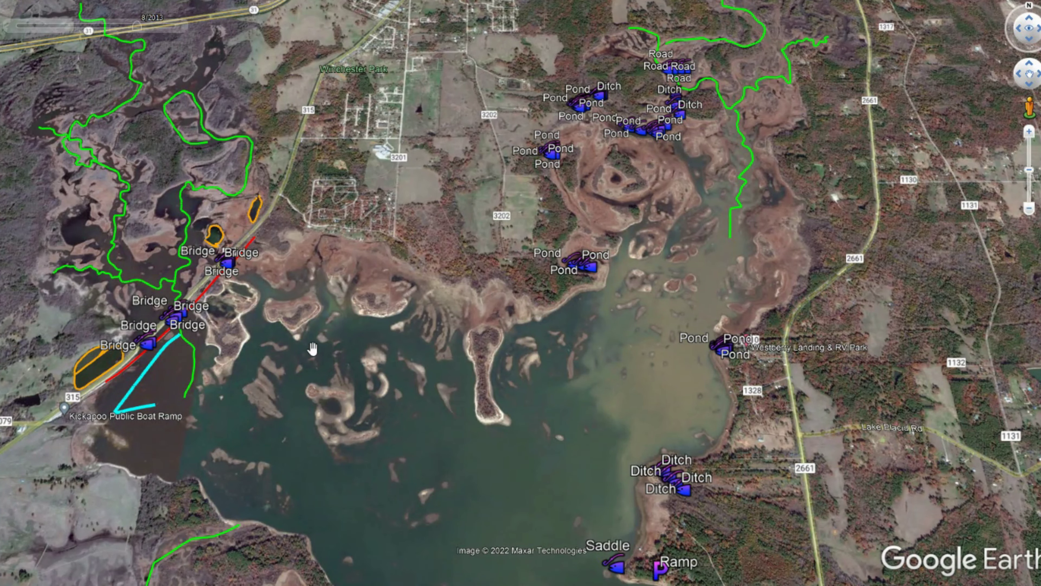
left_click_drag(313, 349, 482, 311)
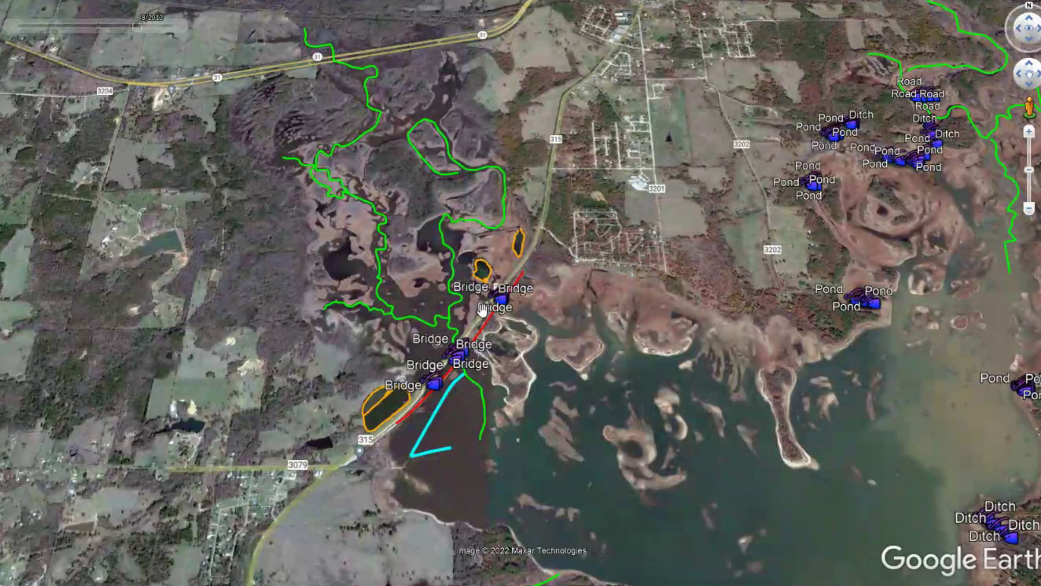
scroll(497, 326, "up", 2)
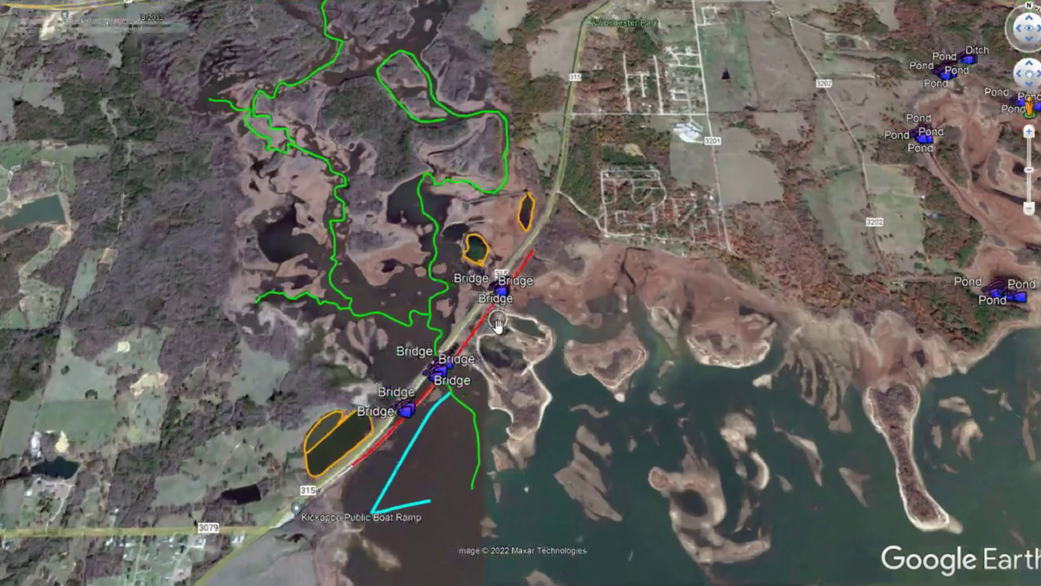
scroll(498, 324, "up", 3)
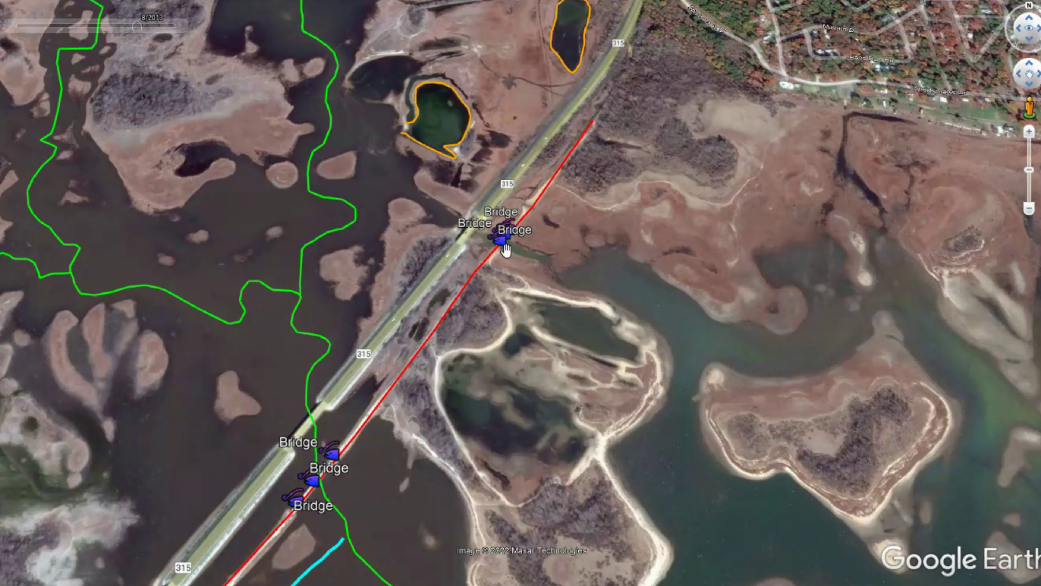
scroll(506, 249, "up", 3)
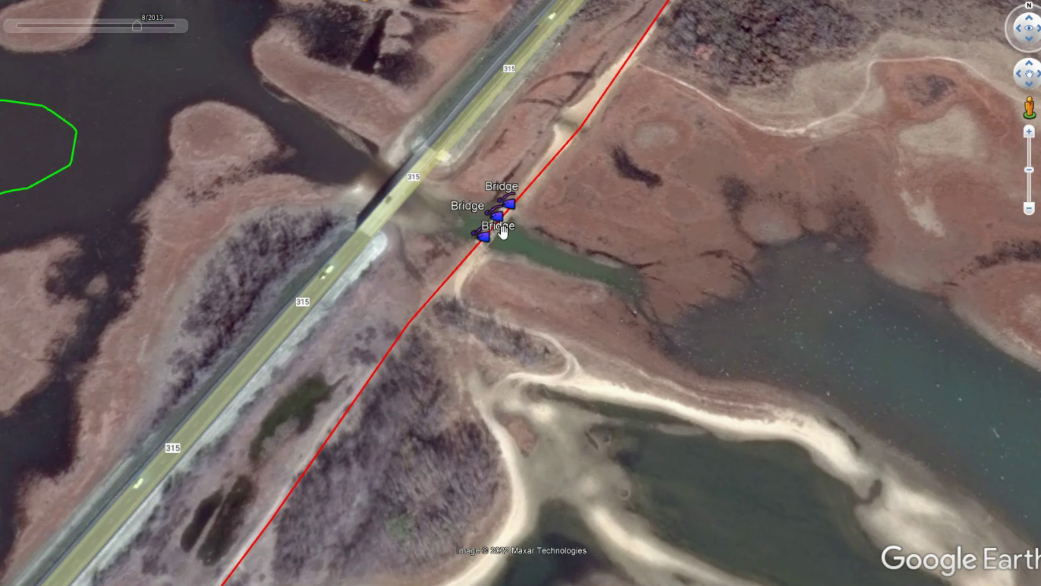
scroll(503, 231, "up", 2)
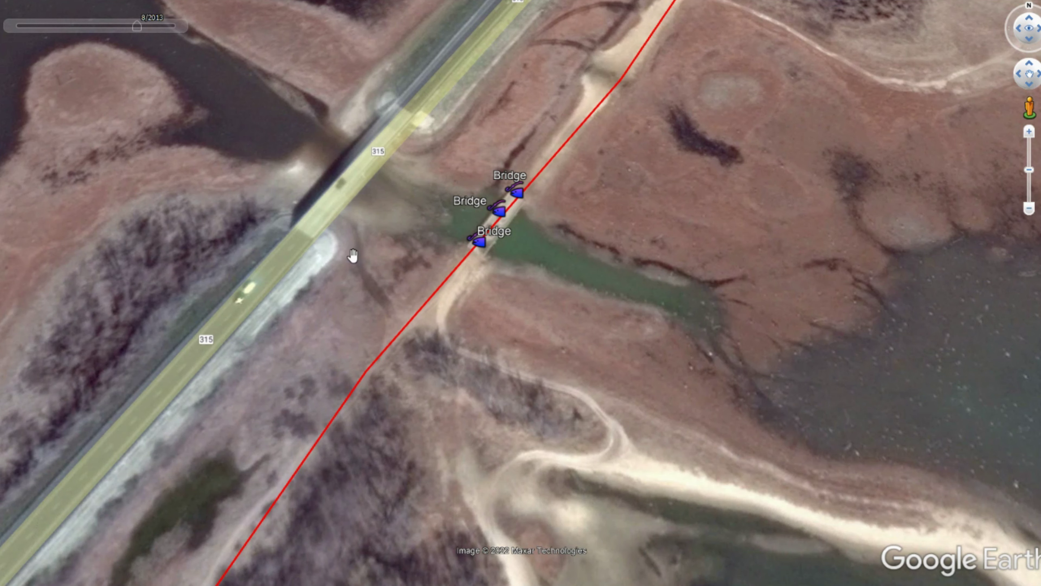
scroll(352, 255, "down", 3)
left_click_drag(314, 189, 560, 404)
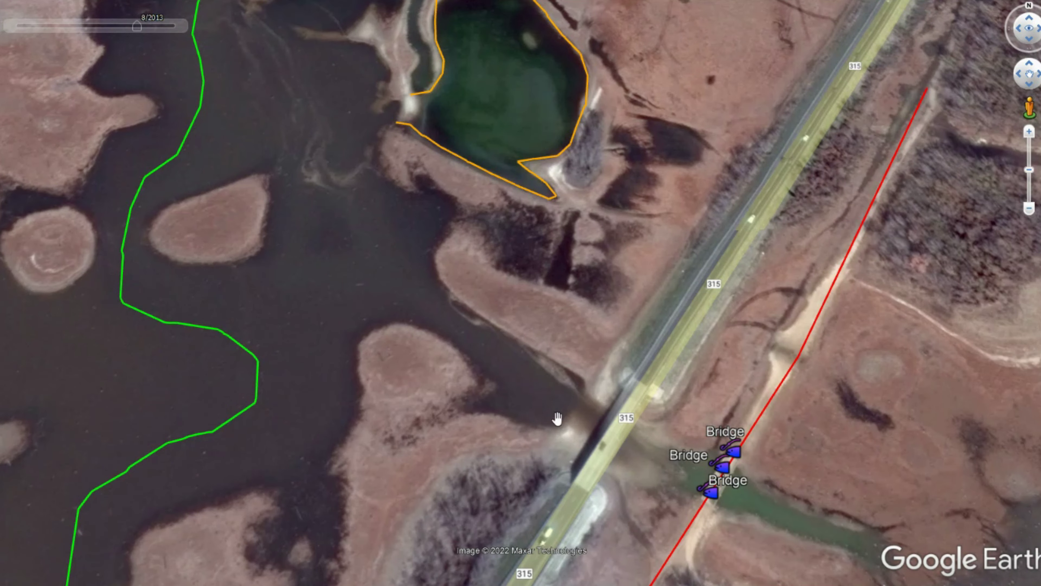
Zoom over the orange-outlined ponds, then close in on the tree-lined dike to their north-east.
scroll(535, 402, "down", 3)
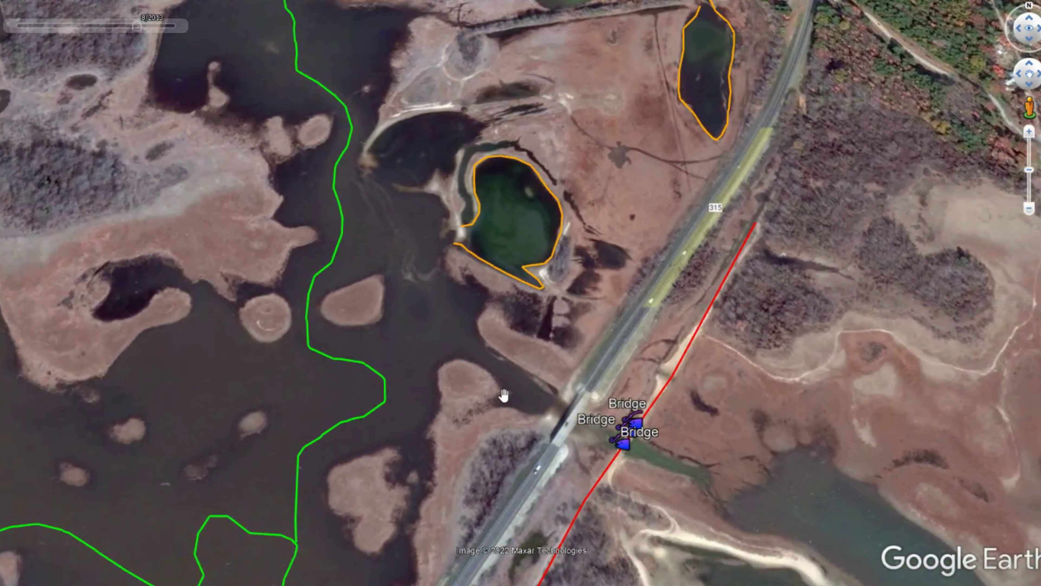
scroll(427, 331, "down", 3)
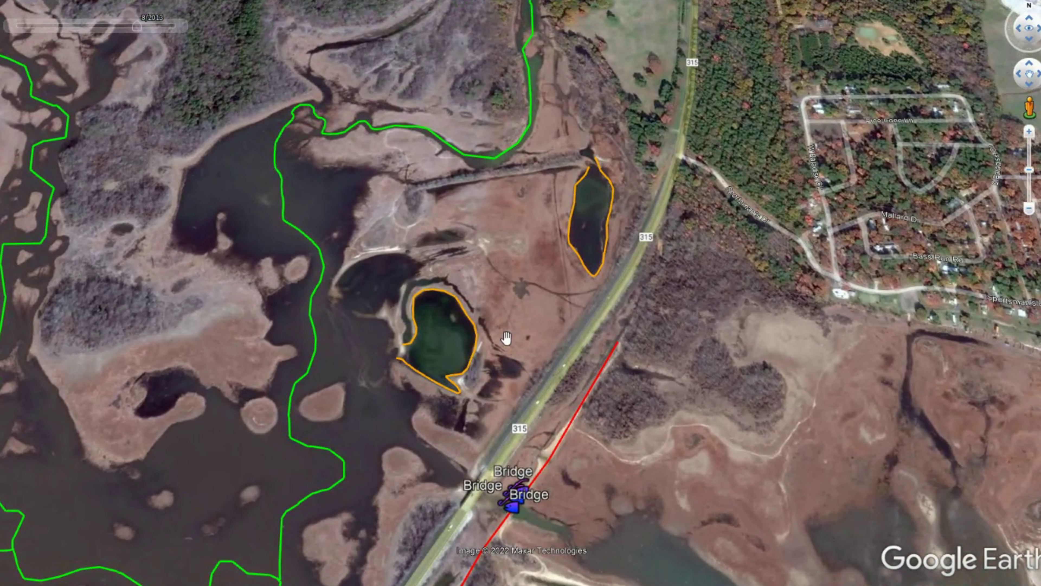
scroll(424, 364, "up", 3)
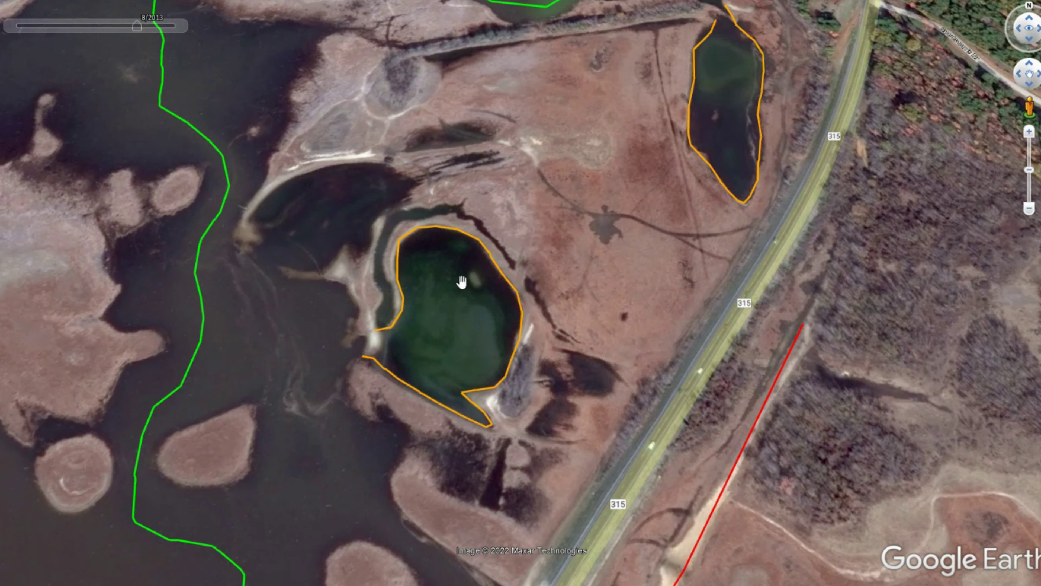
scroll(481, 426, "down", 2)
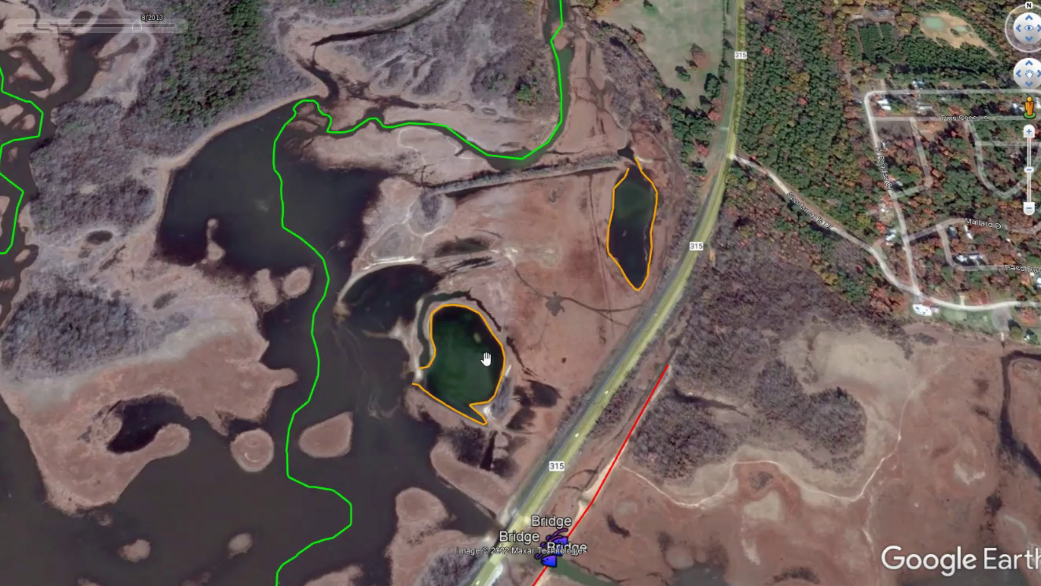
left_click_drag(615, 231, 434, 289)
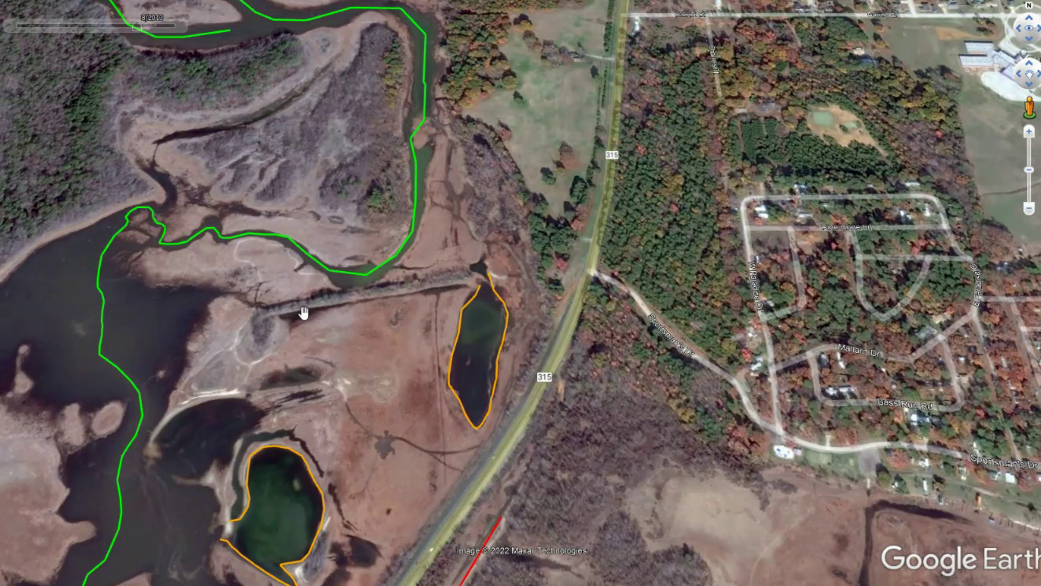
scroll(298, 314, "up", 3)
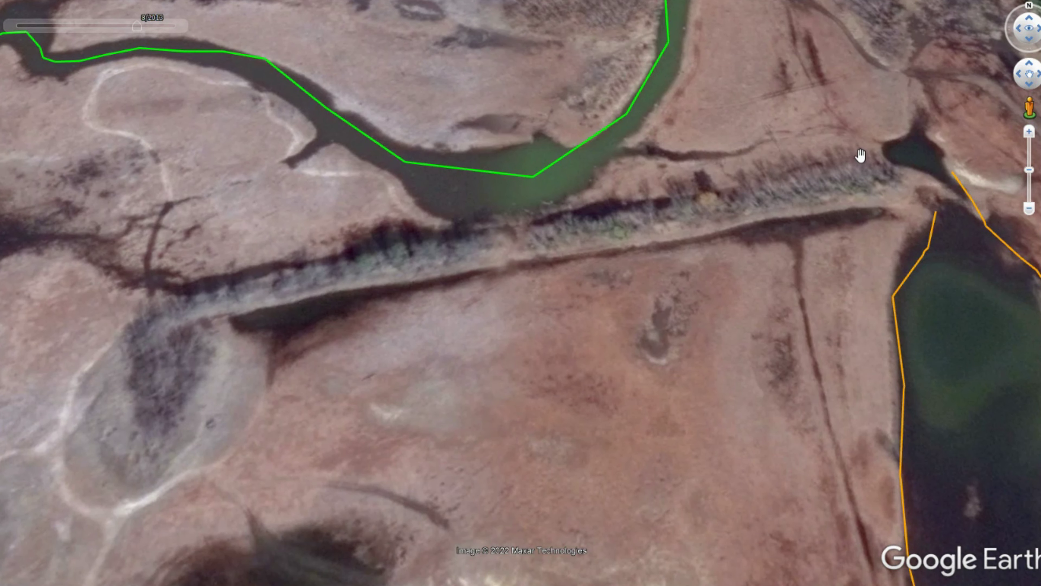
Zoom into the green creek bend above the dike, then zoom out over the winding creek and marsh.
scroll(621, 377, "down", 5)
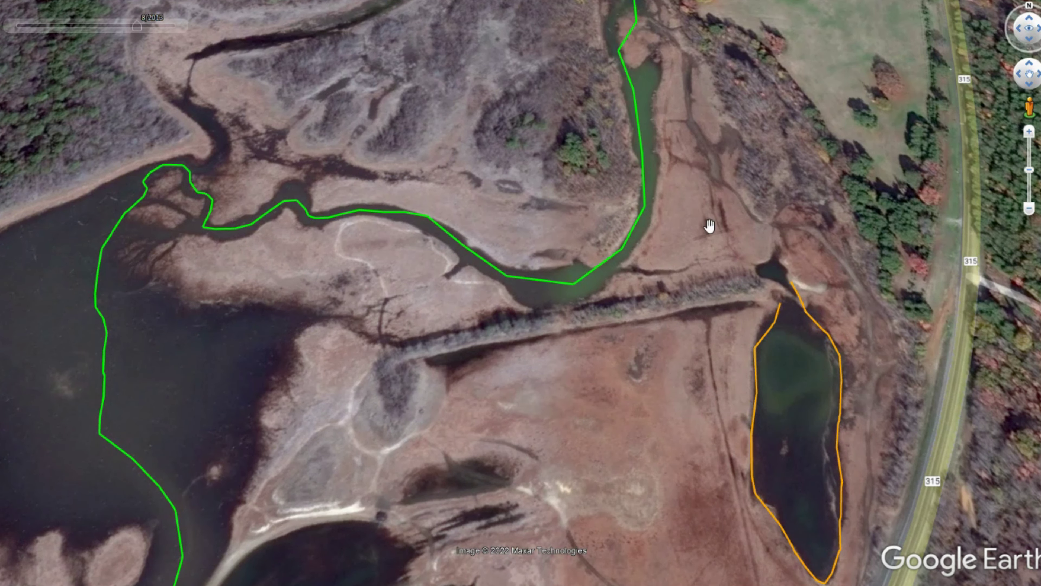
scroll(728, 305, "up", 2)
scroll(676, 406, "up", 2)
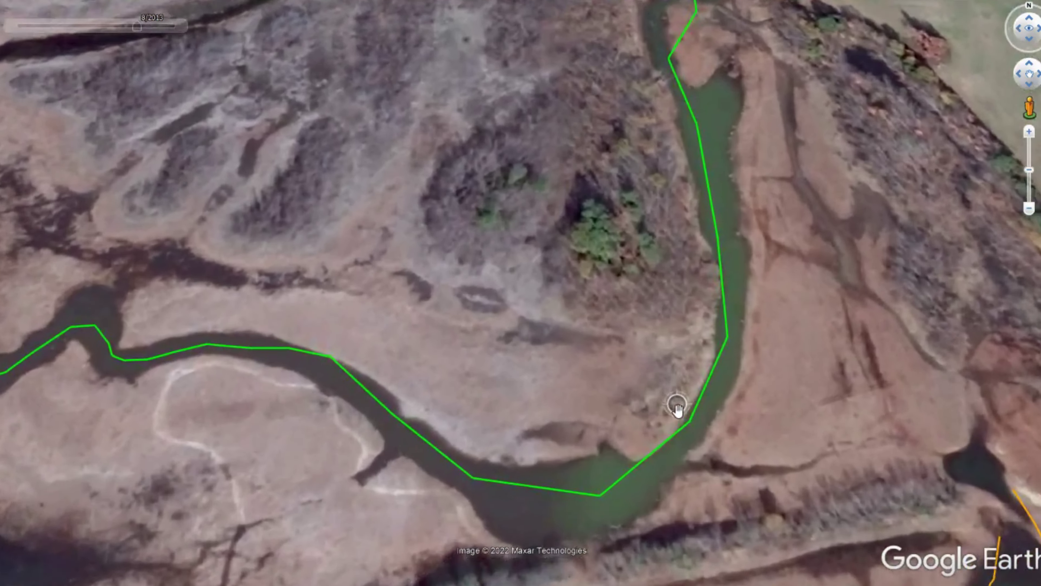
left_click_drag(677, 406, 448, 295)
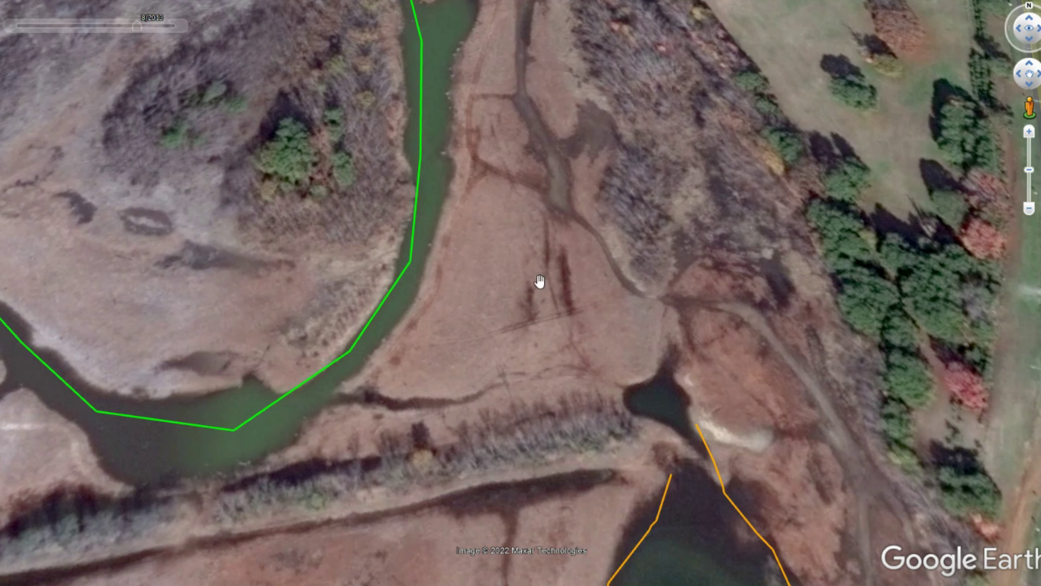
left_click_drag(185, 280, 471, 233)
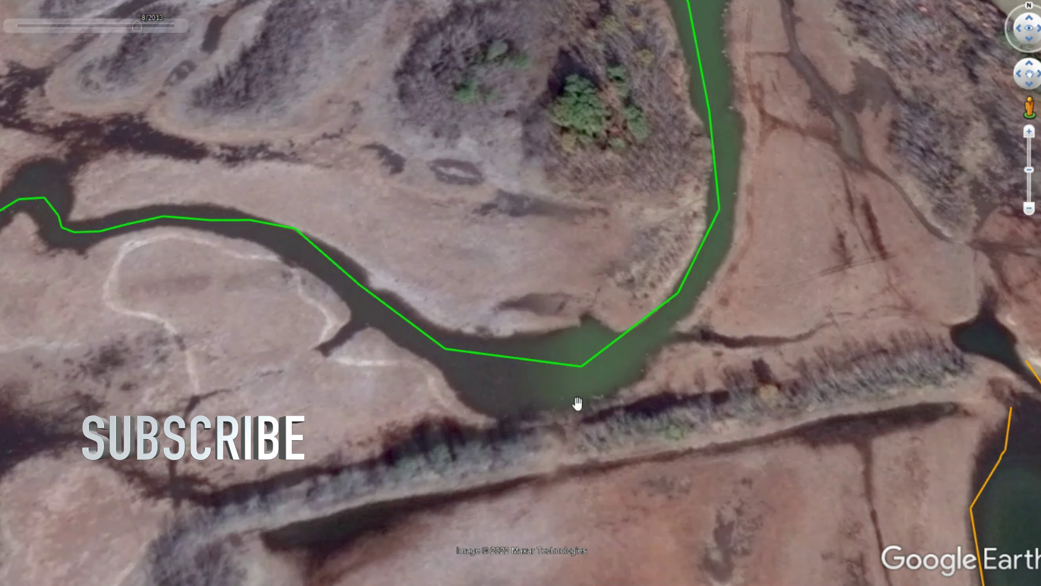
scroll(365, 514, "down", 2)
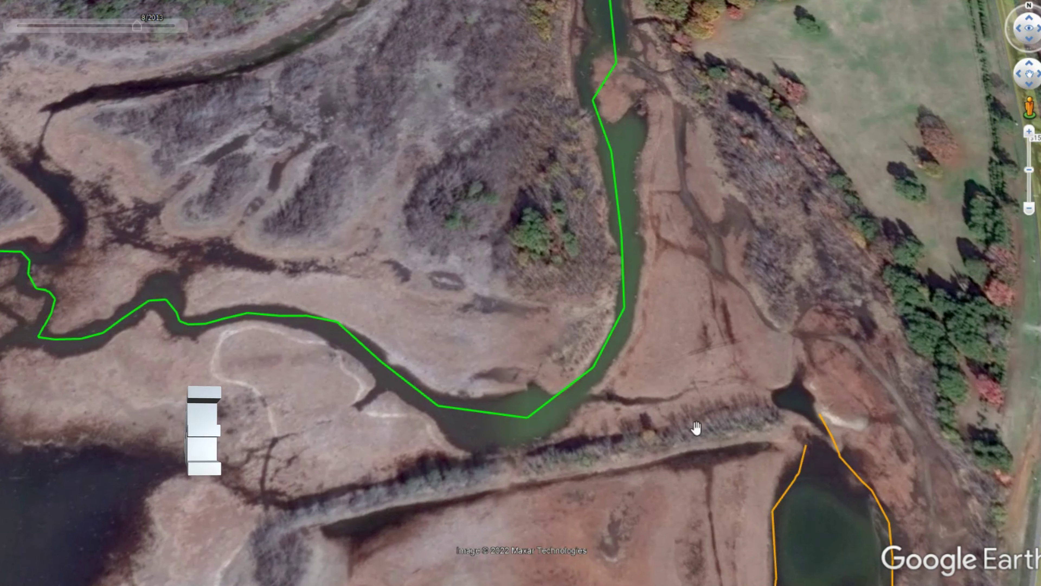
scroll(635, 449, "down", 3)
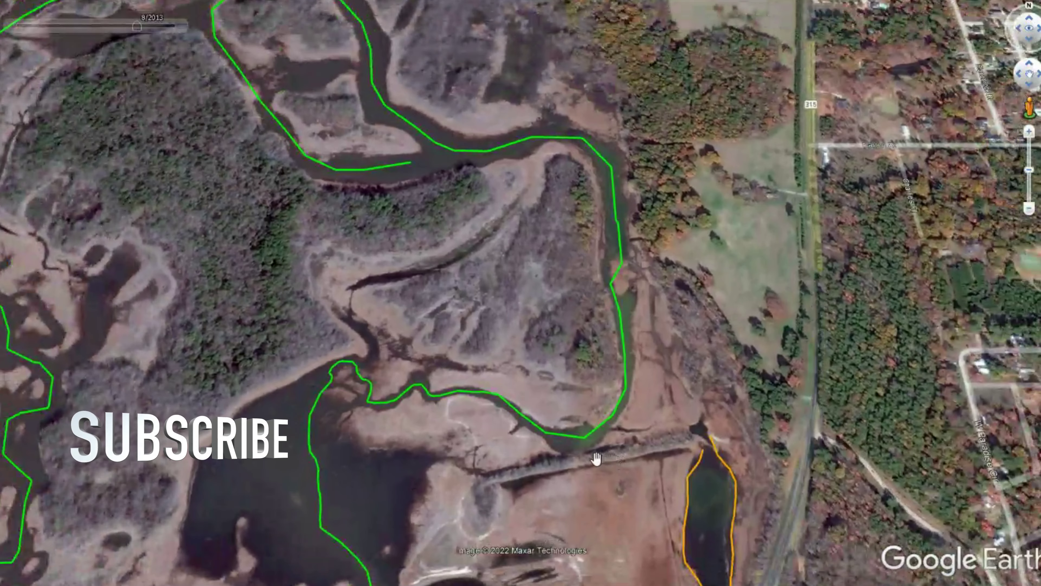
Follow the creek north-west to Highway 31 and Battle Creek.
left_click_drag(537, 339, 618, 470)
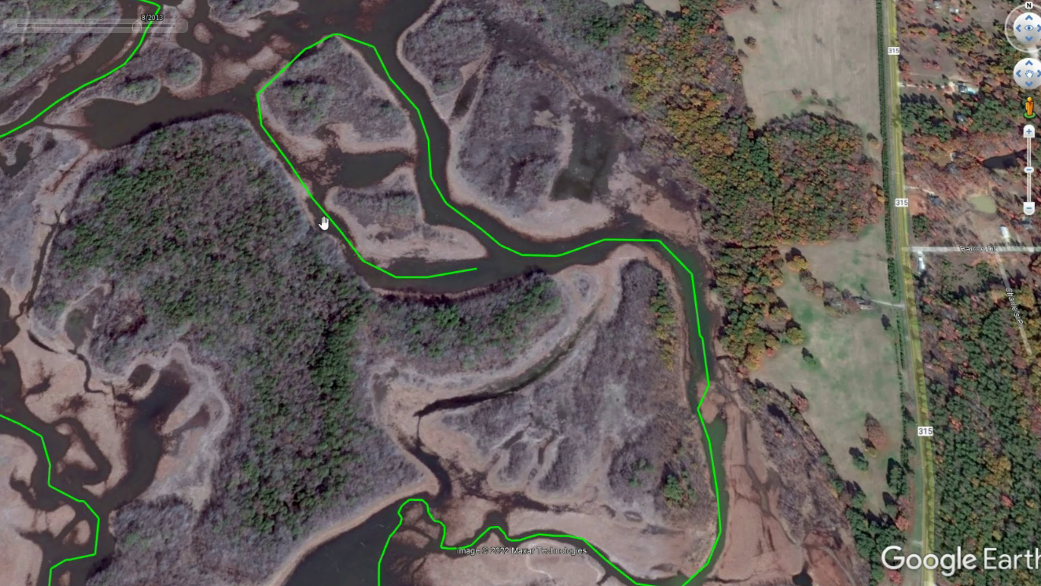
scroll(316, 420, "down", 5)
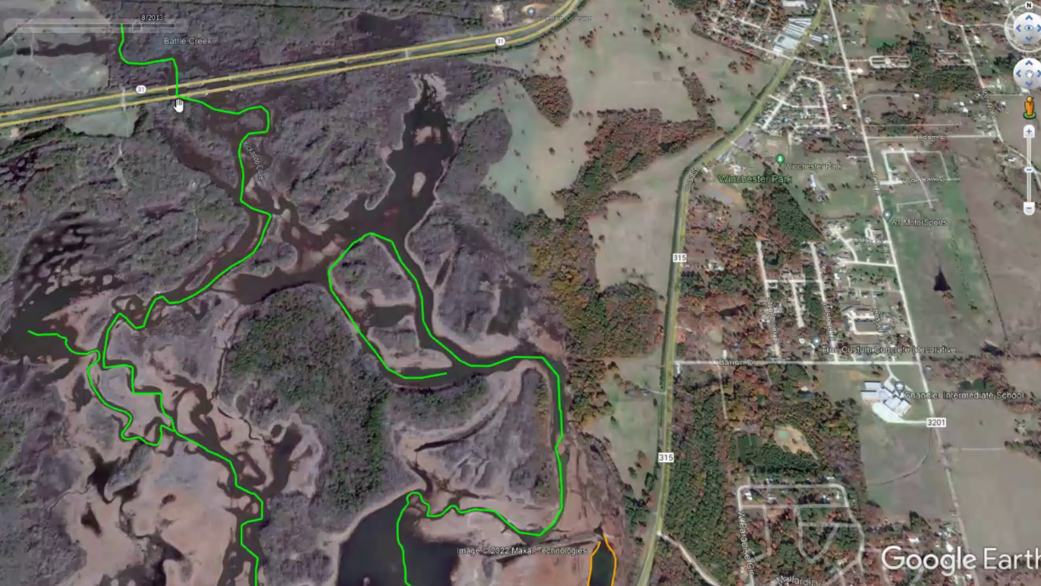
left_click_drag(298, 283, 415, 533)
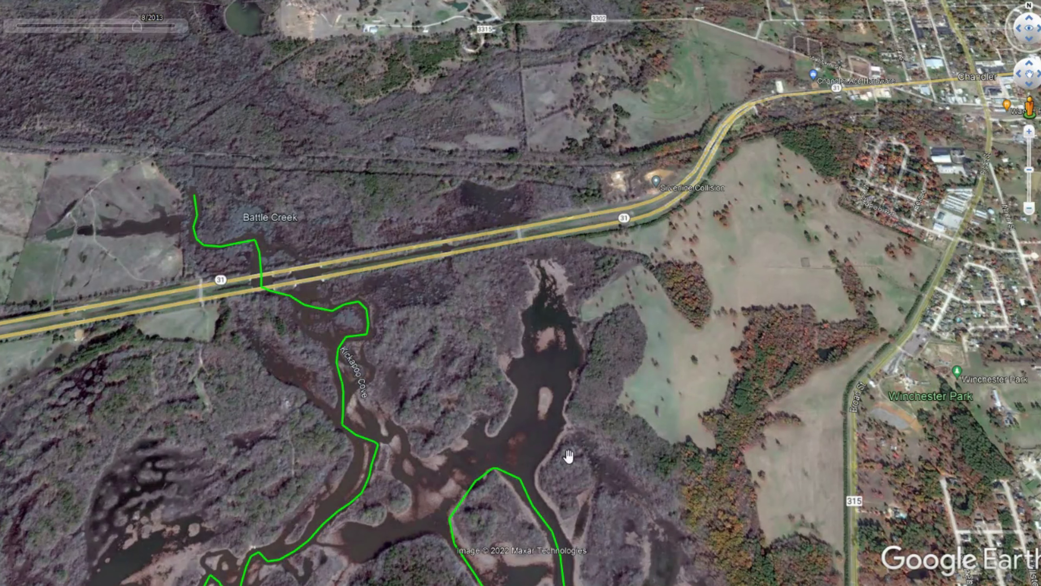
scroll(396, 522, "down", 5)
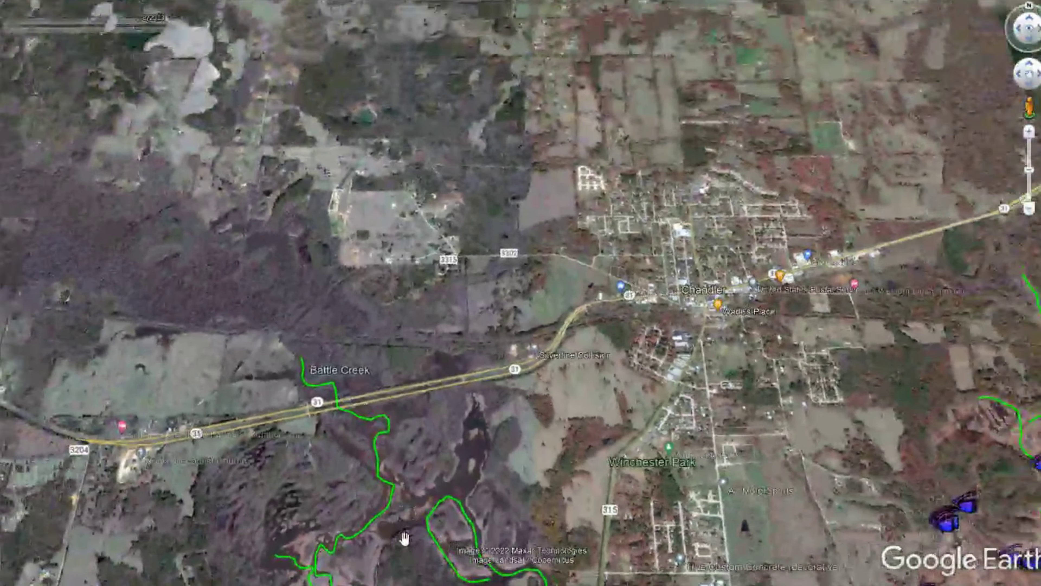
scroll(531, 431, "up", 5)
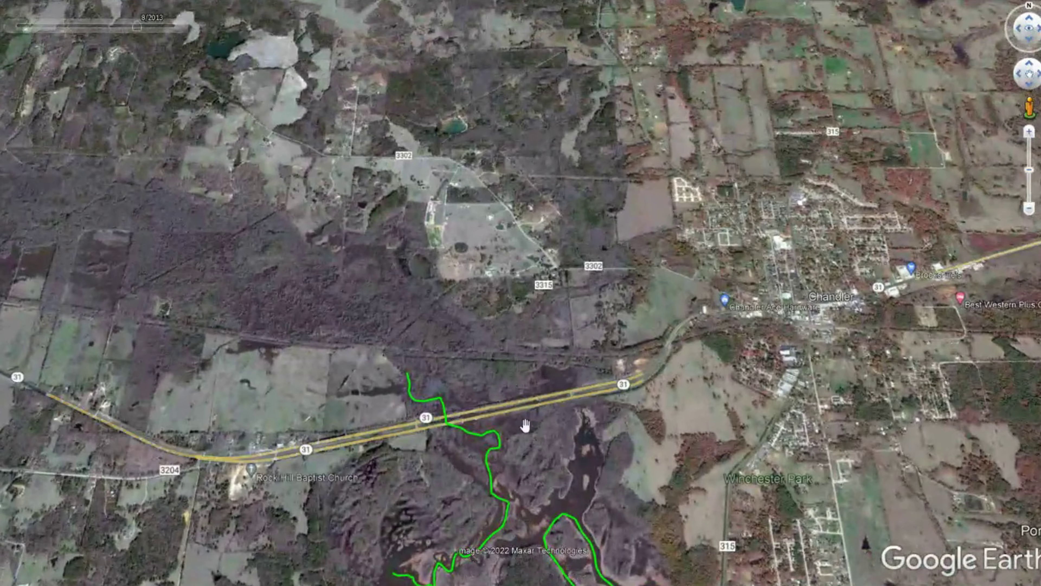
scroll(531, 431, "up", 3)
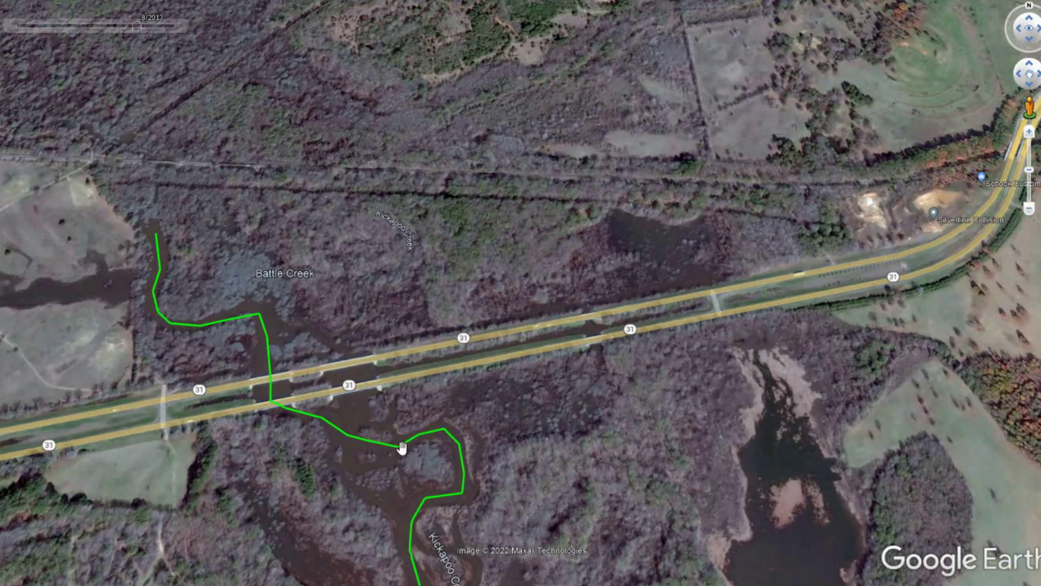
Zoom into the marshy inlet south of Highway 31 and move the imagery forward to 4/2017.
left_click_drag(376, 432, 378, 375)
left_click_drag(582, 411, 325, 326)
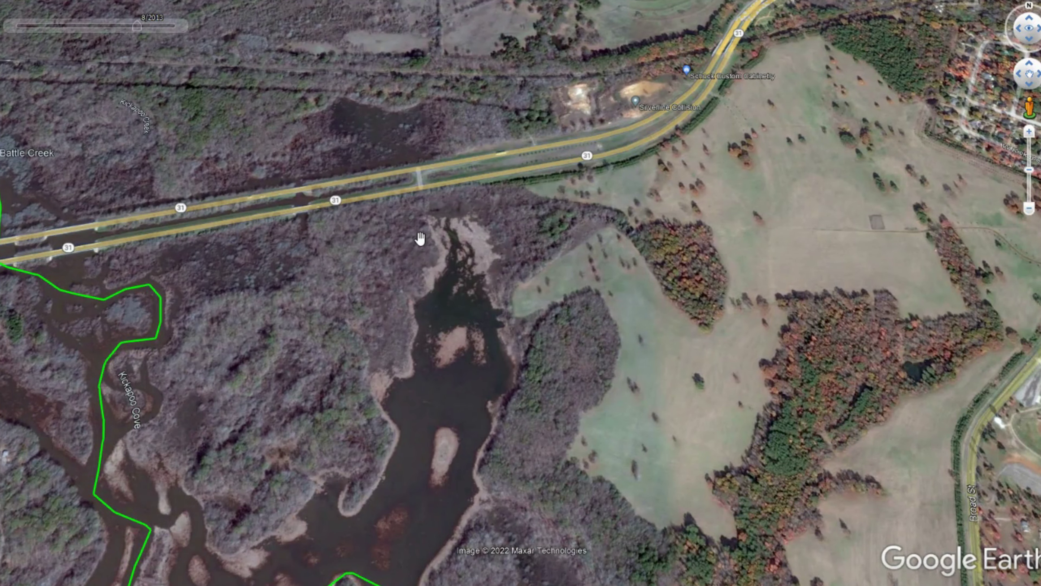
scroll(448, 298, "up", 3)
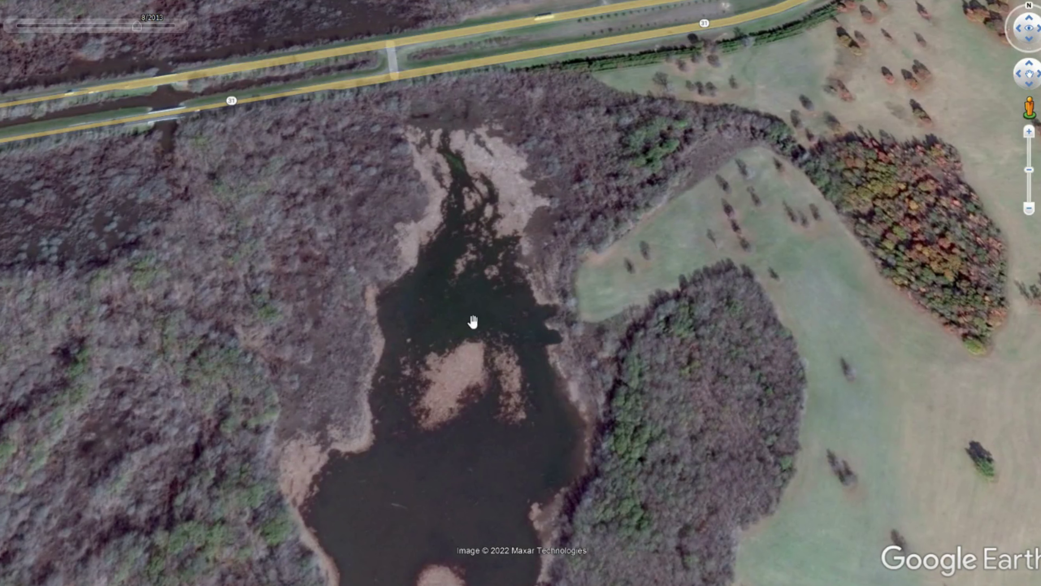
left_click(182, 26)
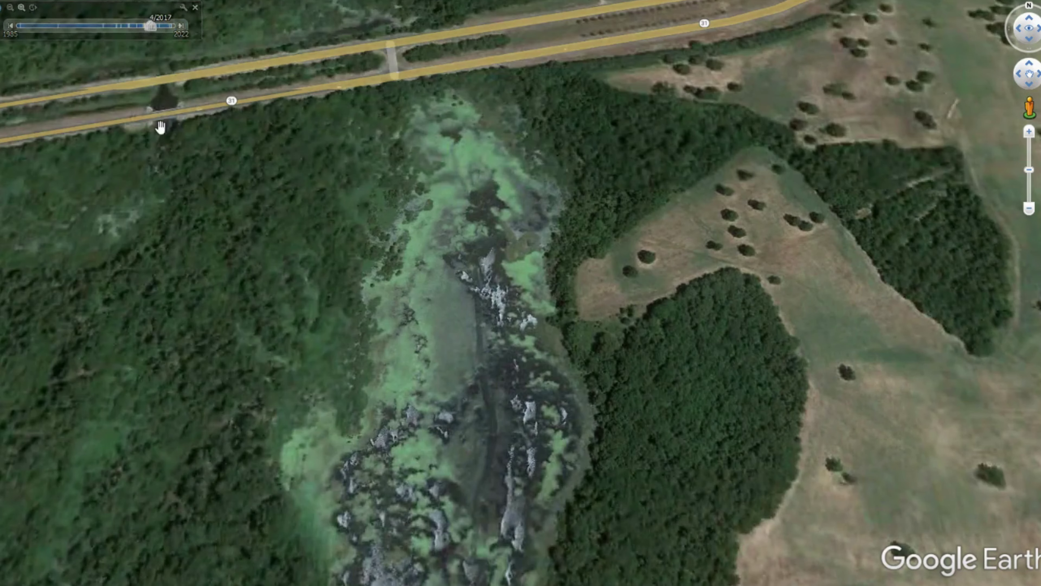
Zoom out to include Highway 31 and the creek, then step imagery back through 11/2014 and 4/2014 to 1/2013.
scroll(462, 488, "down", 1)
scroll(462, 488, "down", 2)
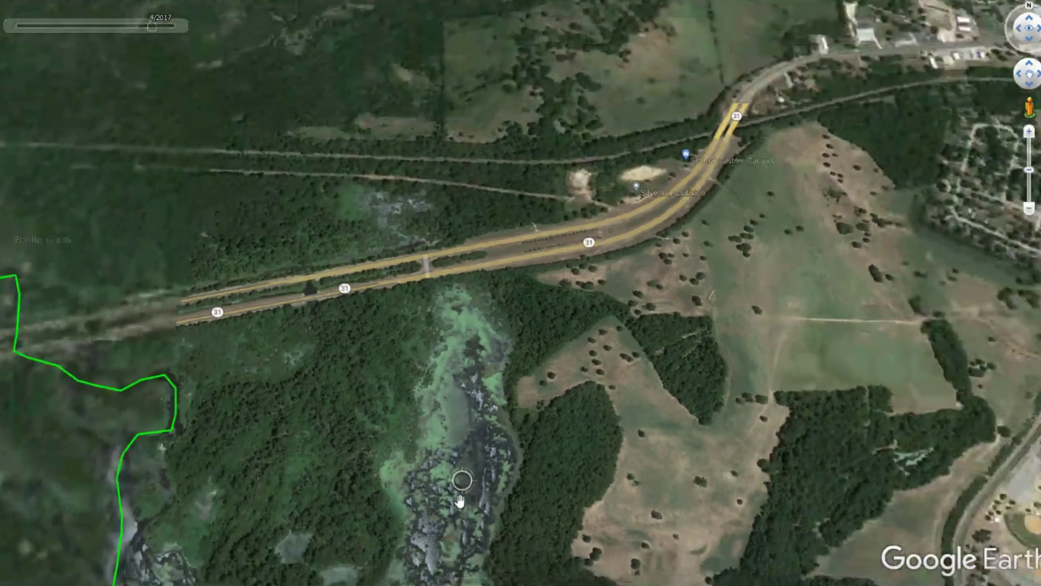
left_click_drag(458, 497, 468, 273)
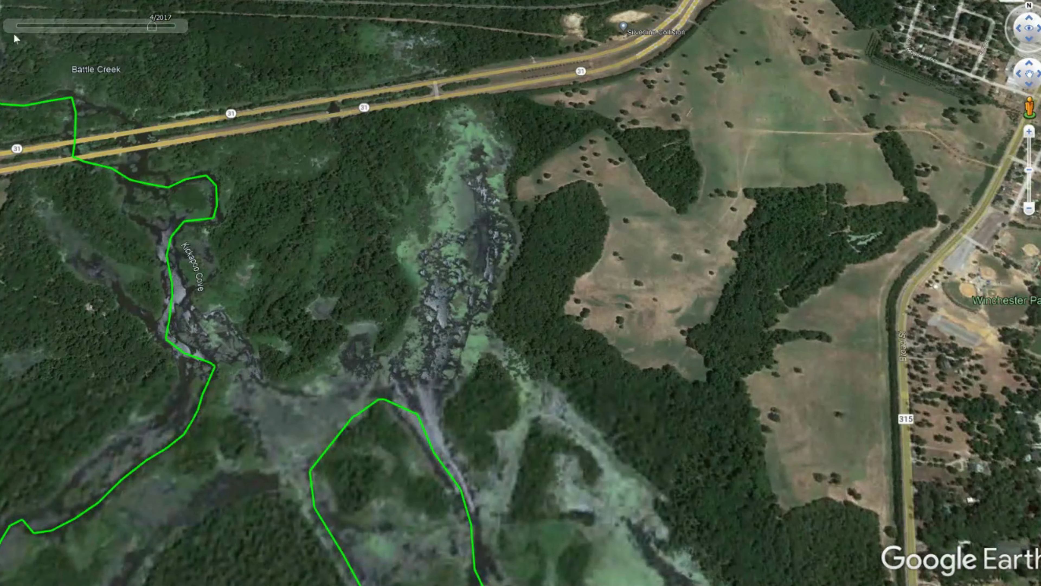
left_click(11, 25)
left_click(11, 25)
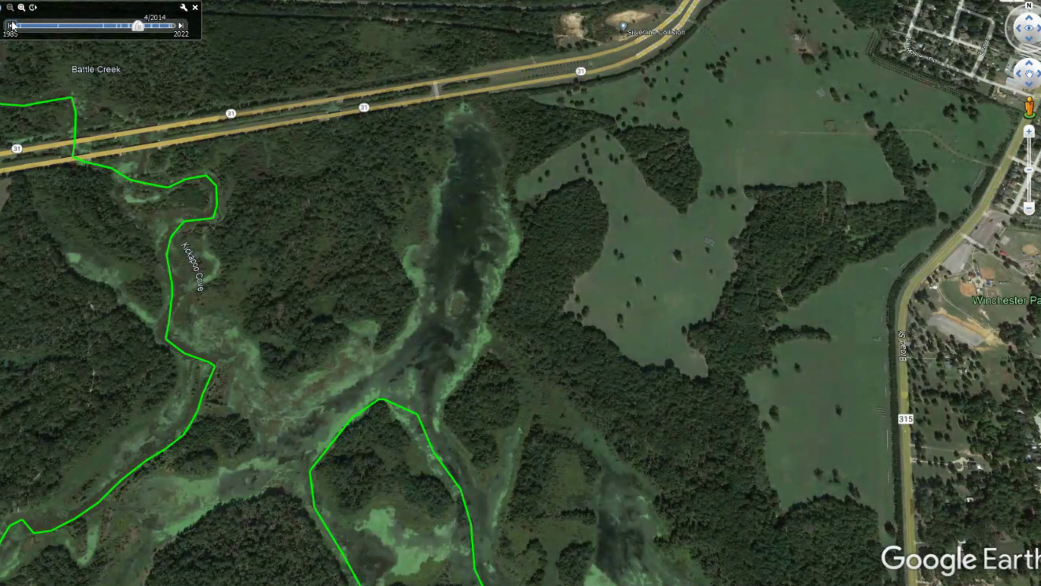
left_click(11, 26)
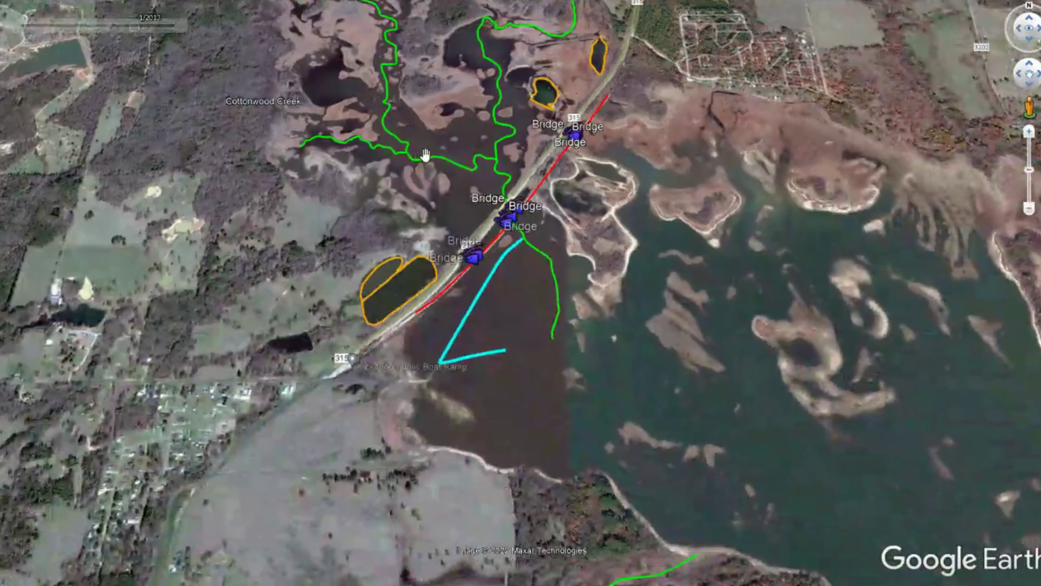
Pan from the boat ramp area and zoom in on the green-outlined peninsula near Kickapoo Creek.
scroll(407, 292, "up", 5)
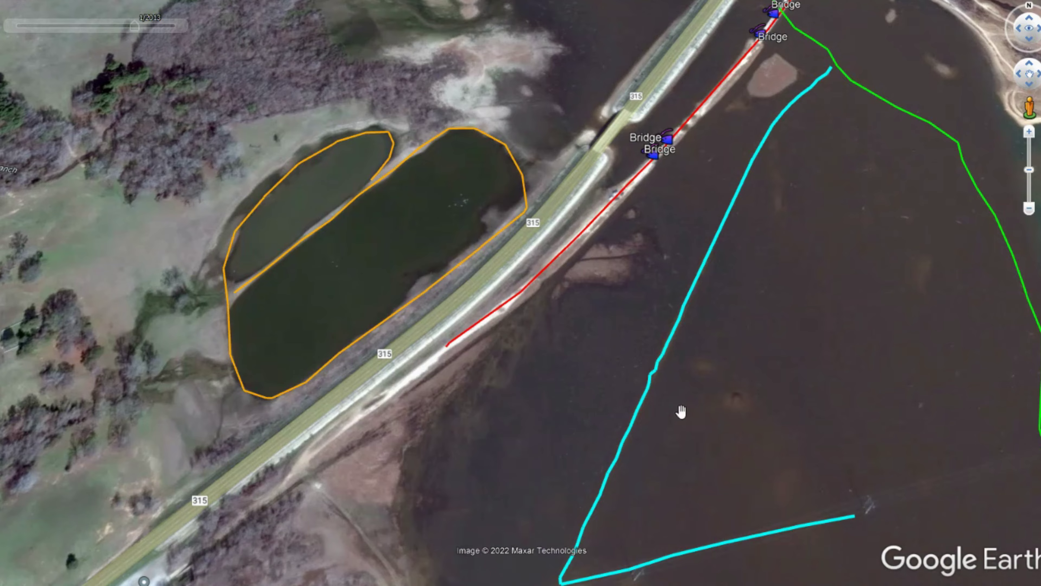
scroll(681, 411, "down", 3)
left_click_drag(722, 428, 609, 107)
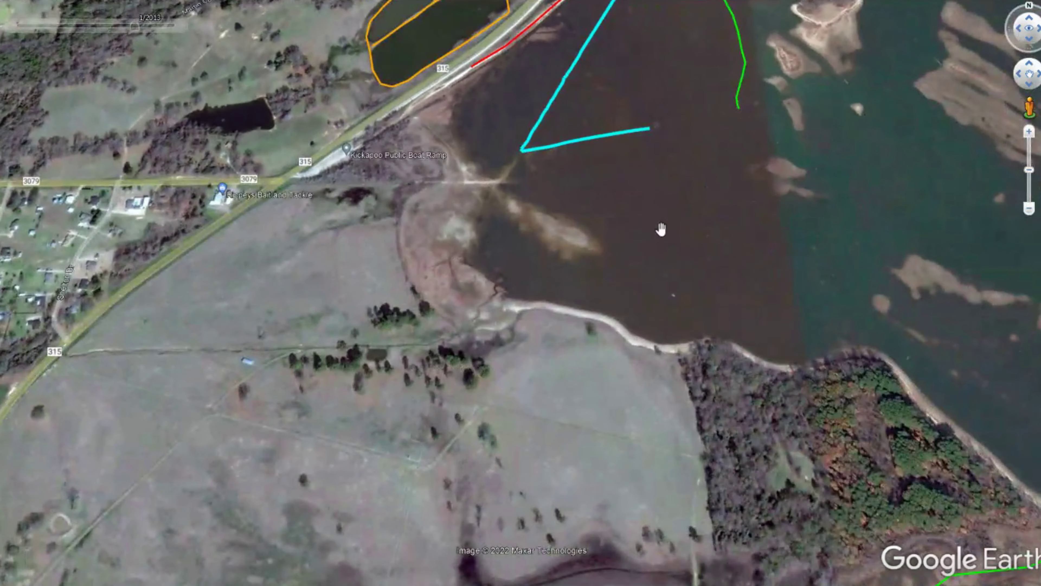
scroll(661, 230, "down", 6)
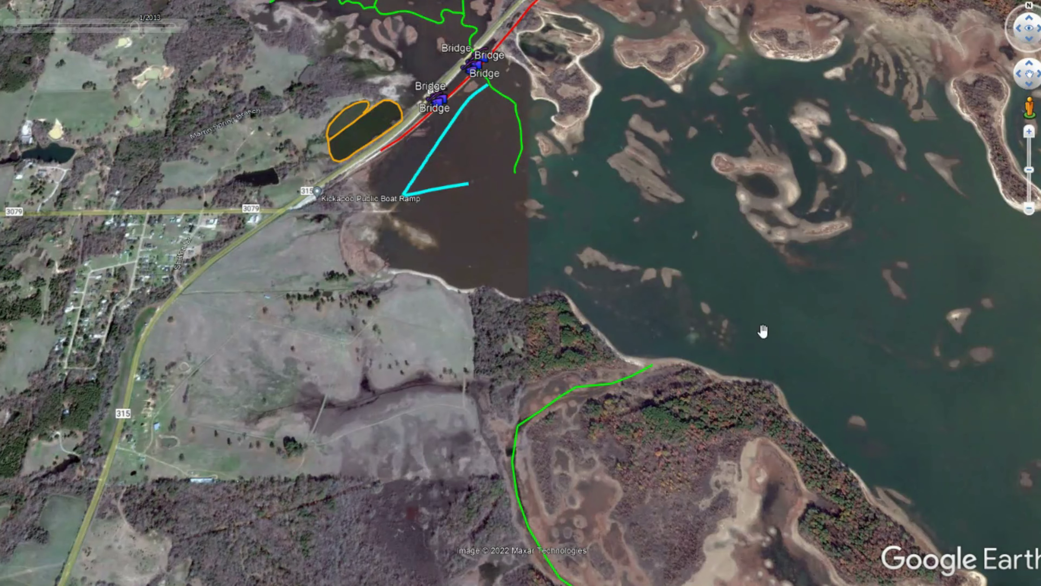
left_click_drag(763, 331, 542, 88)
scroll(542, 88, "up", 2)
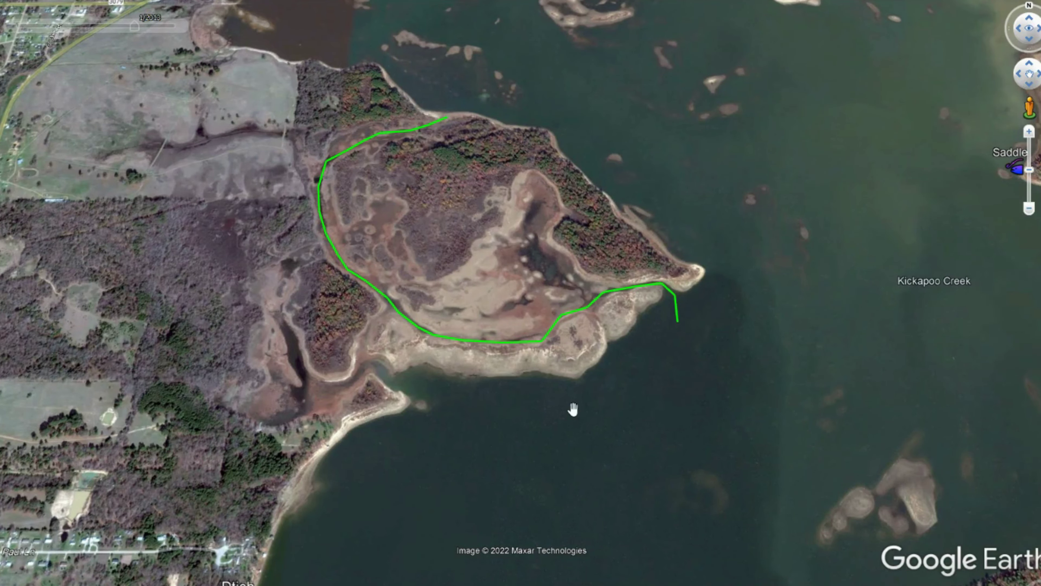
Zoom in on the shoreline Ditch placemarks, then follow the shore to the Ramp and Rock cove.
left_click_drag(501, 464, 520, 221)
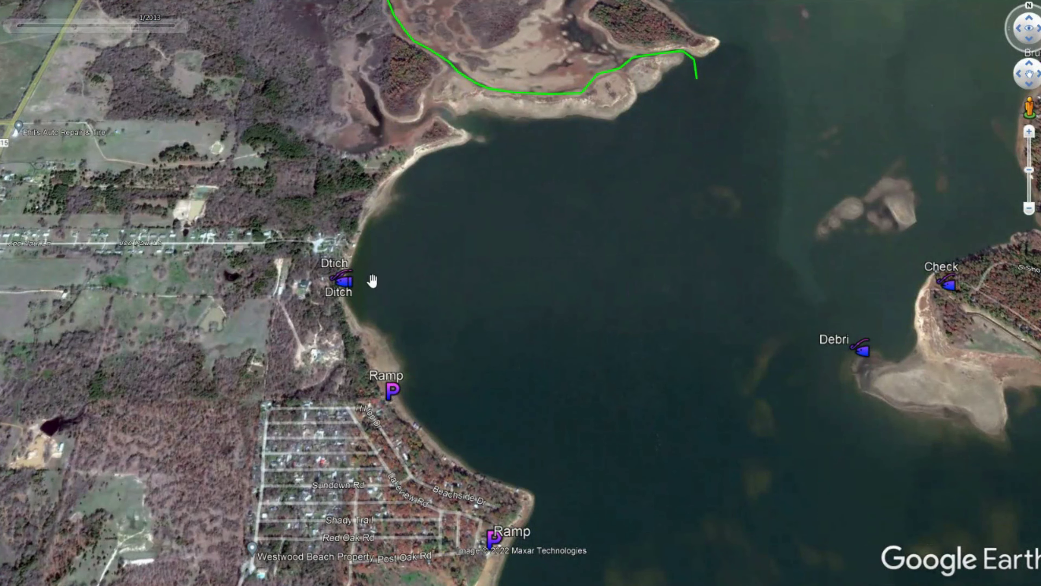
double_click(363, 303)
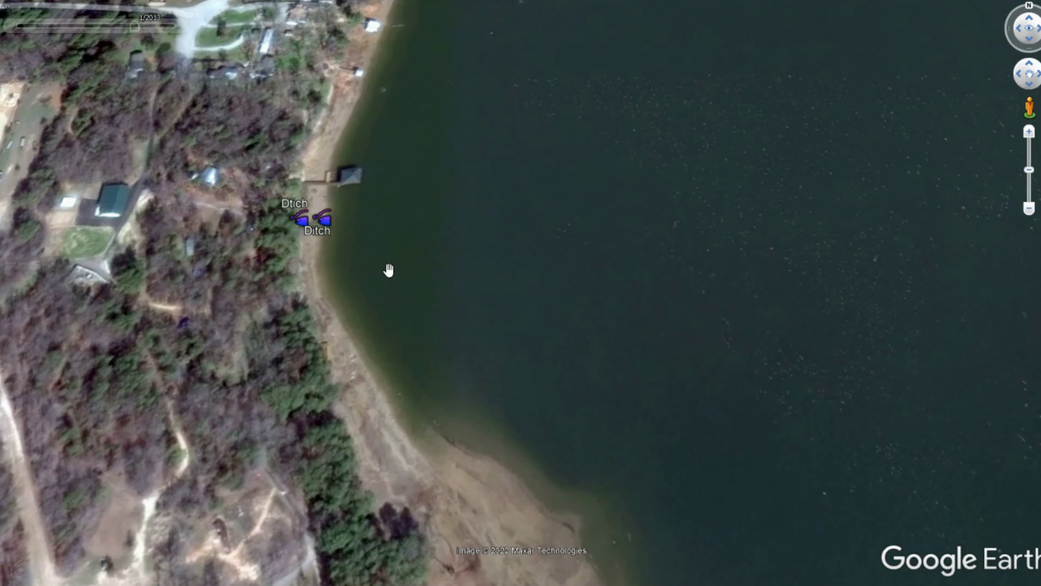
scroll(326, 247, "up", 5)
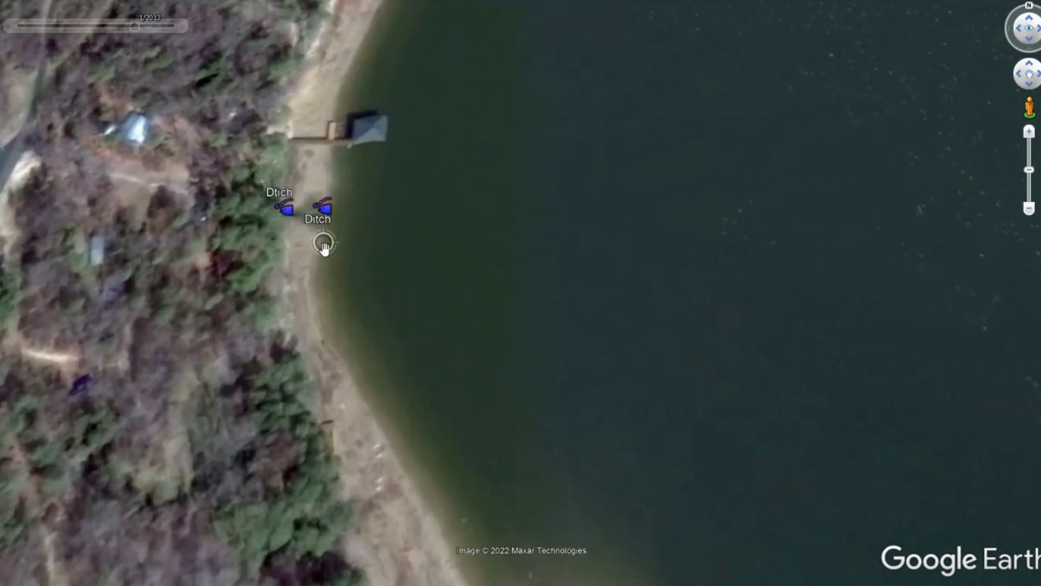
scroll(319, 265, "down", 3)
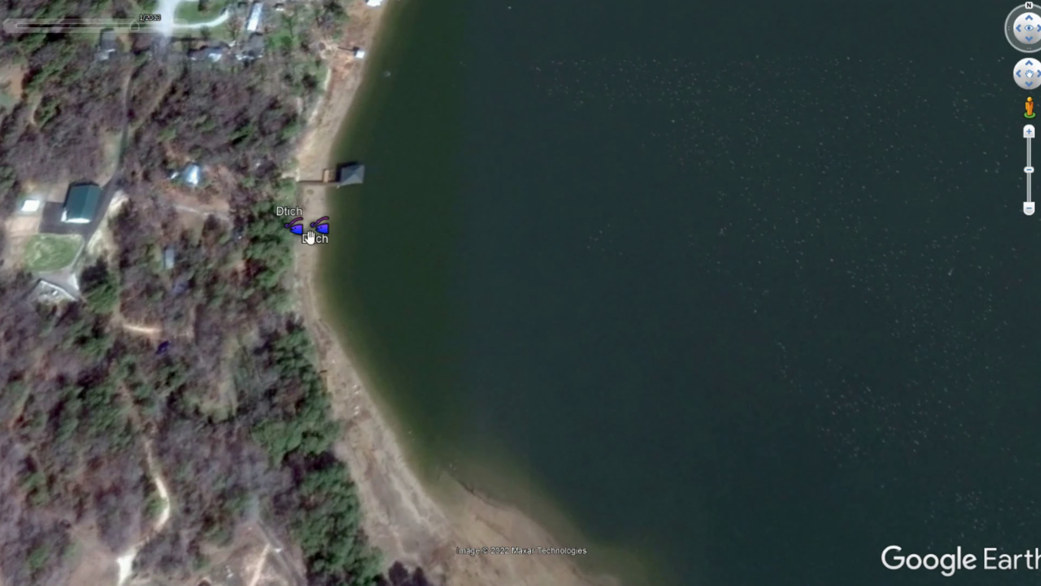
scroll(558, 390, "down", 3)
scroll(562, 386, "up", 3)
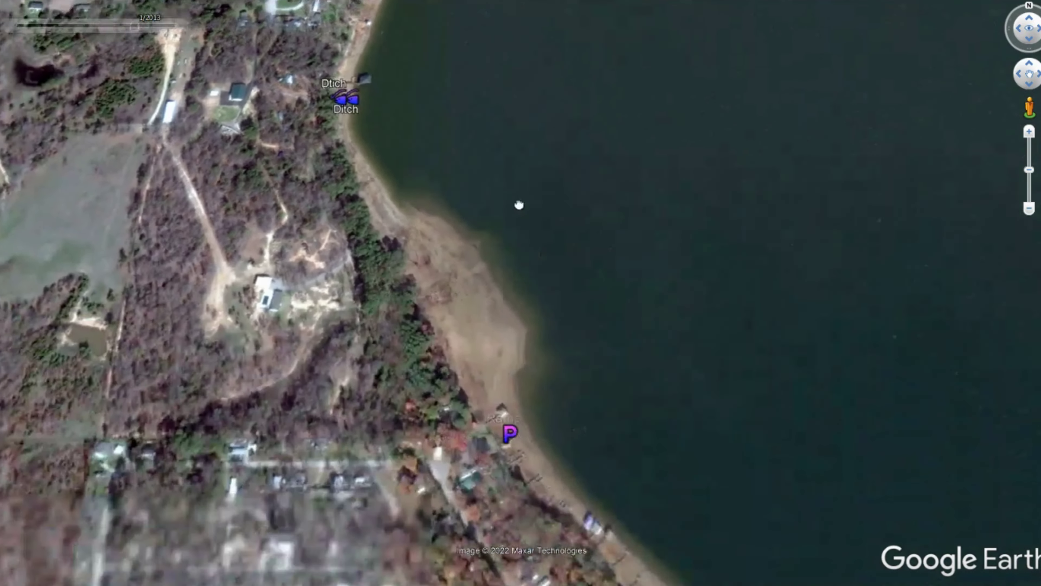
left_click_drag(661, 390, 502, 288)
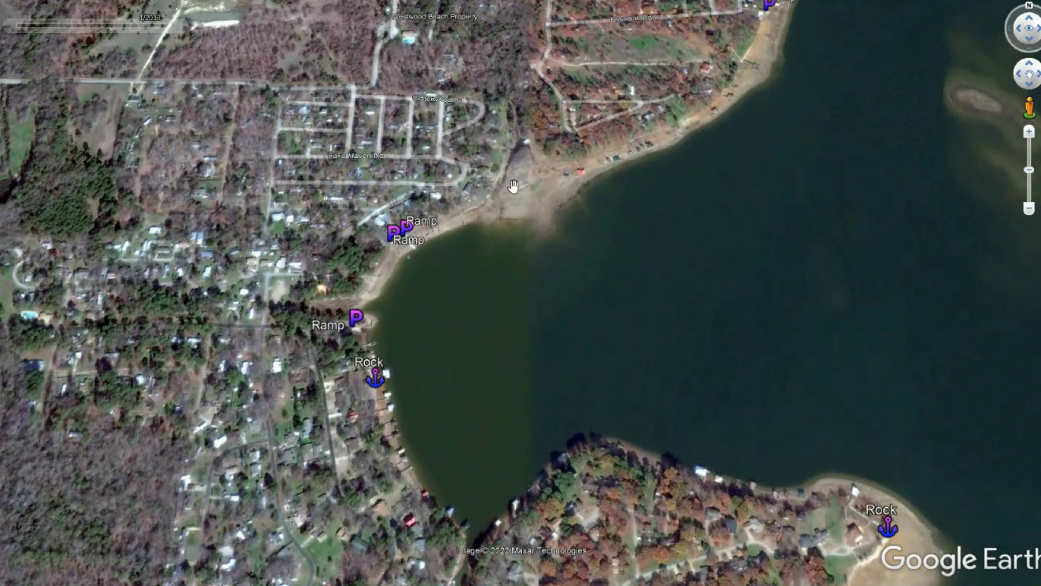
Compare 4/2014, 1/2013 and 8/2013 imagery along the southern shoreline around the Rock placemark.
scroll(390, 277, "up", 3)
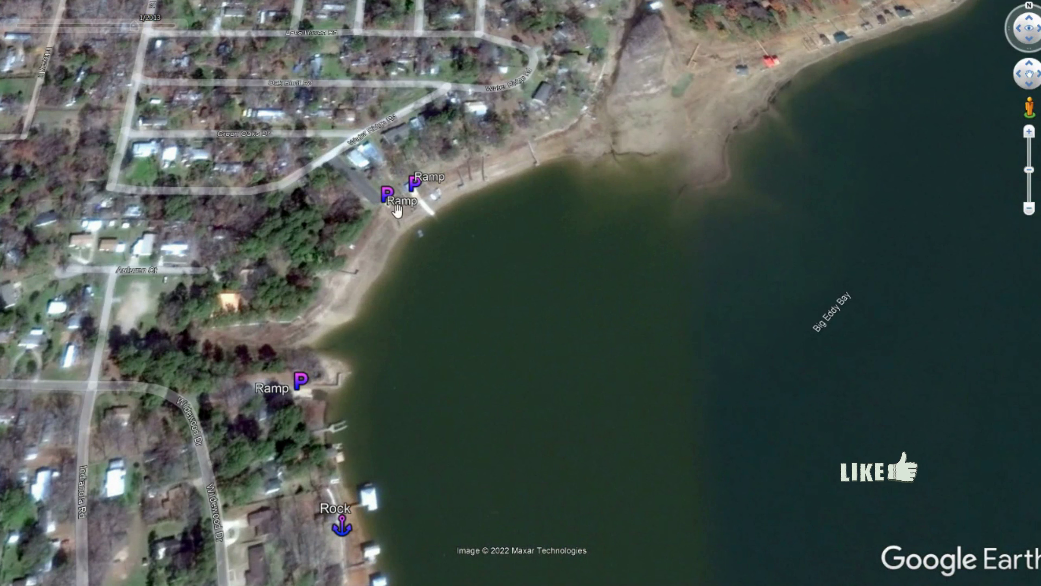
left_click_drag(359, 374, 341, 212)
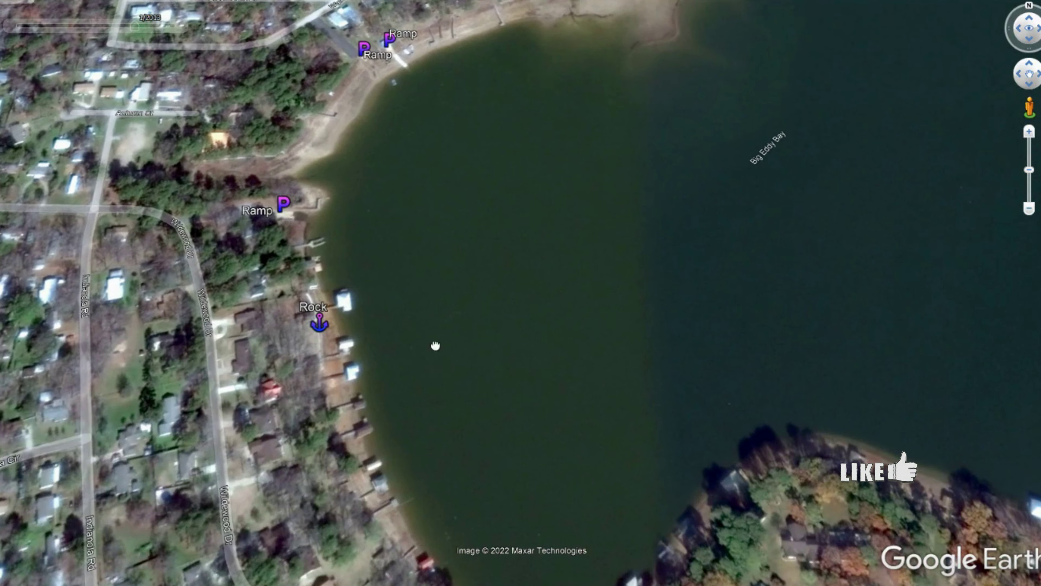
scroll(285, 165, "up", 3)
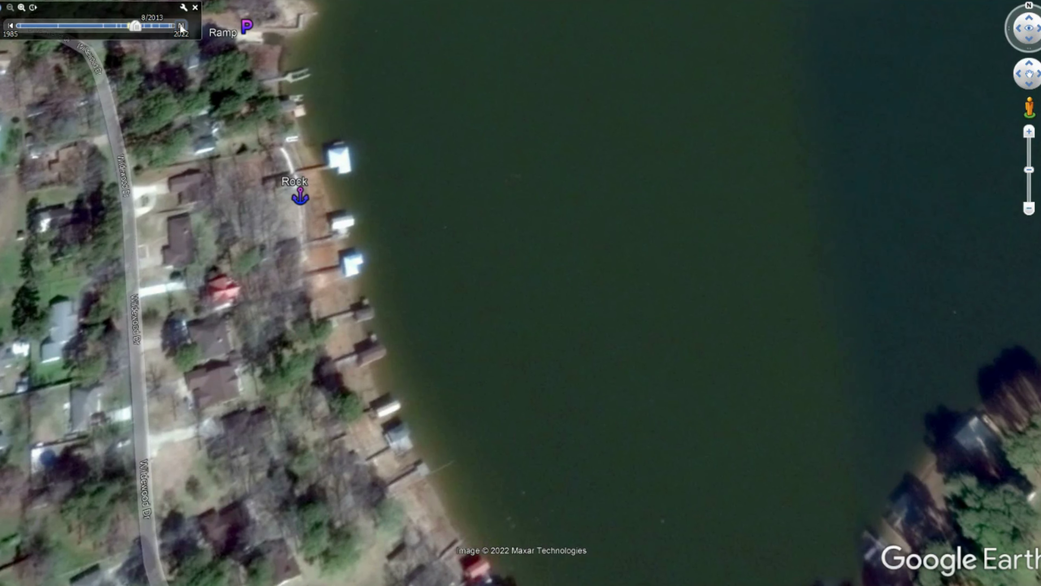
left_click(181, 26)
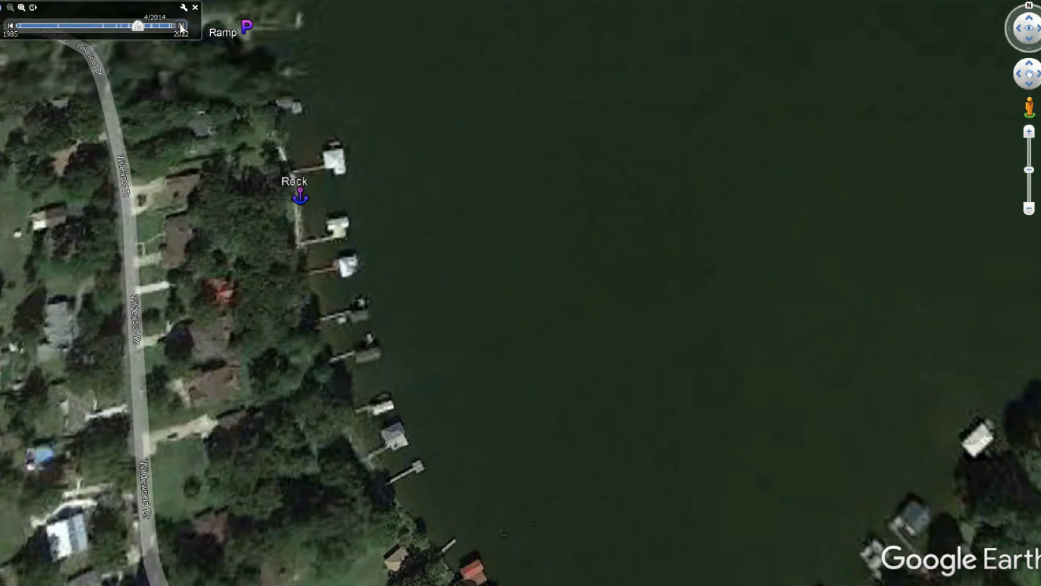
scroll(308, 236, "up", 3)
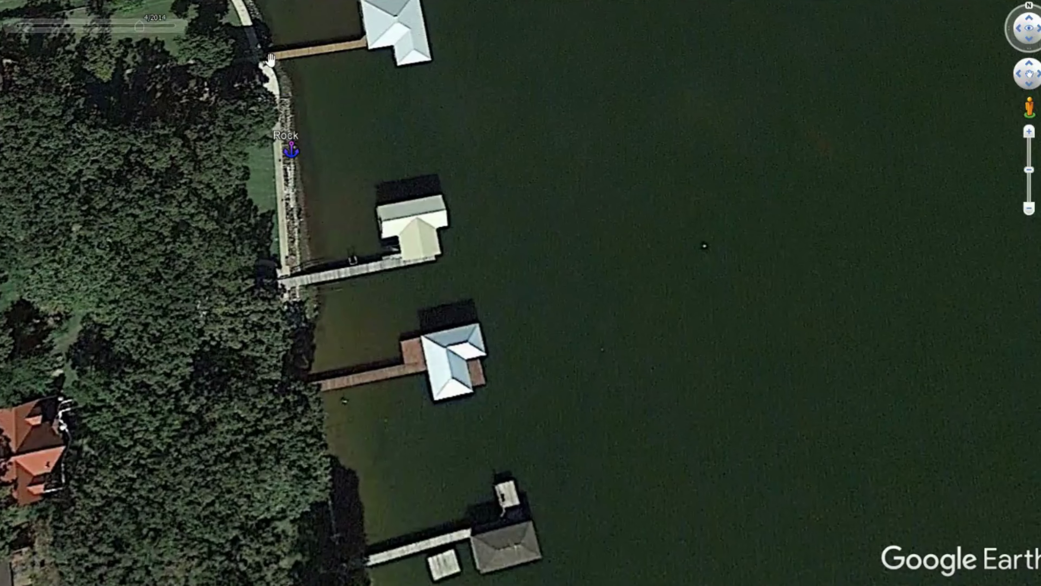
left_click_drag(271, 61, 381, 267)
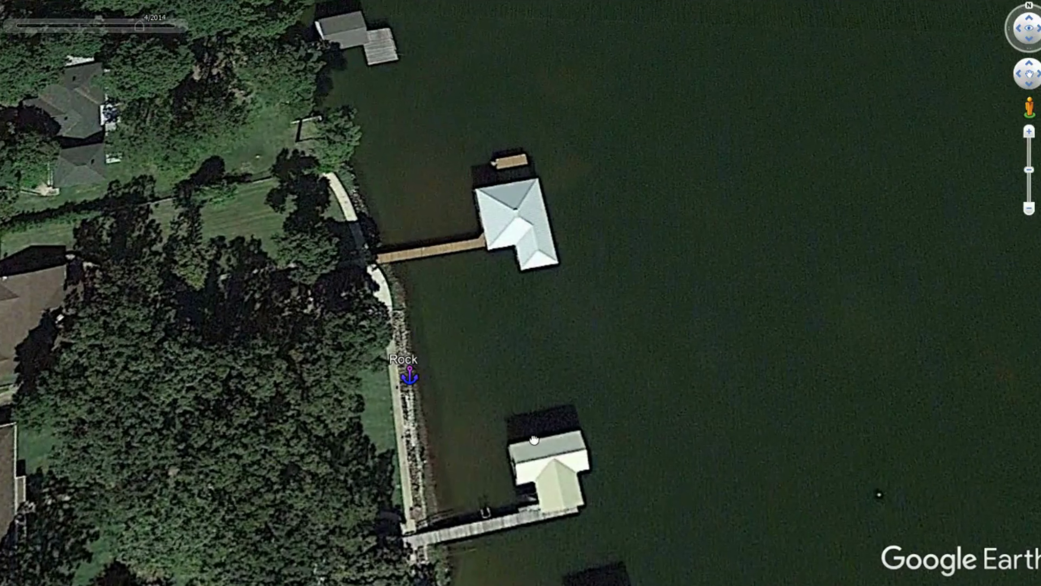
left_click_drag(534, 440, 442, 386)
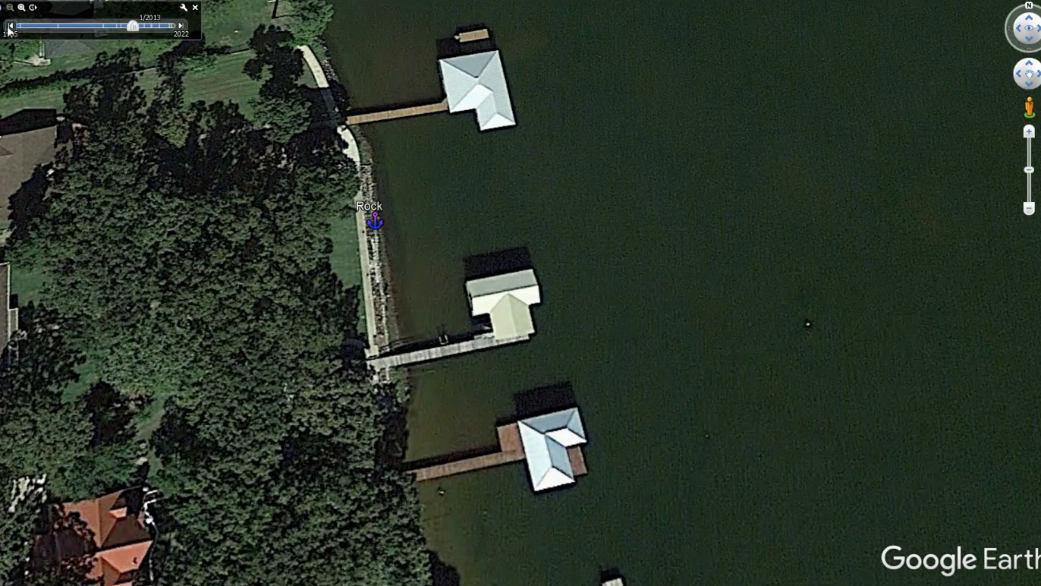
left_click(133, 26)
left_click(181, 26)
left_click(10, 25)
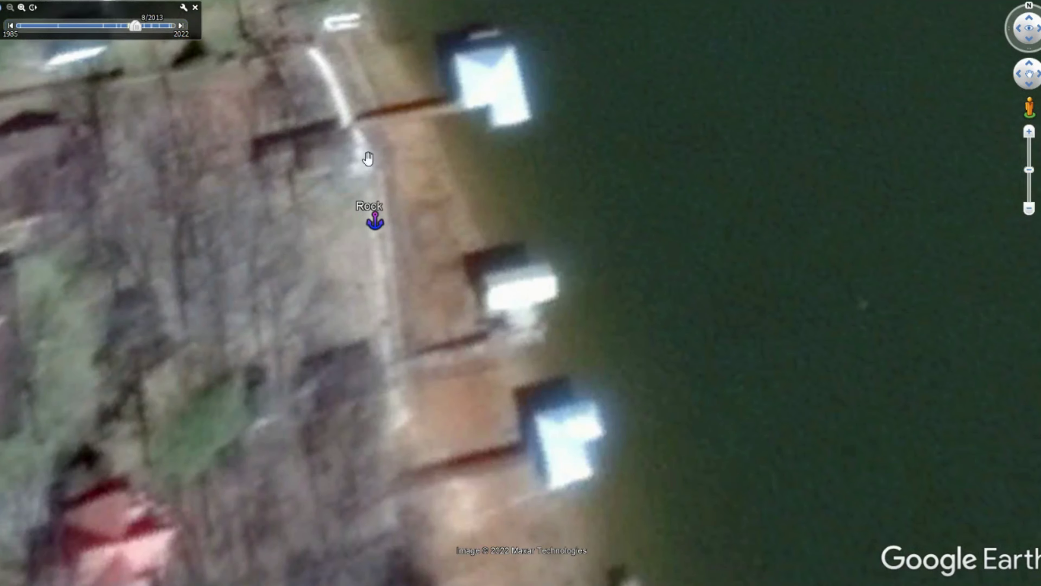
scroll(691, 411, "down", 3)
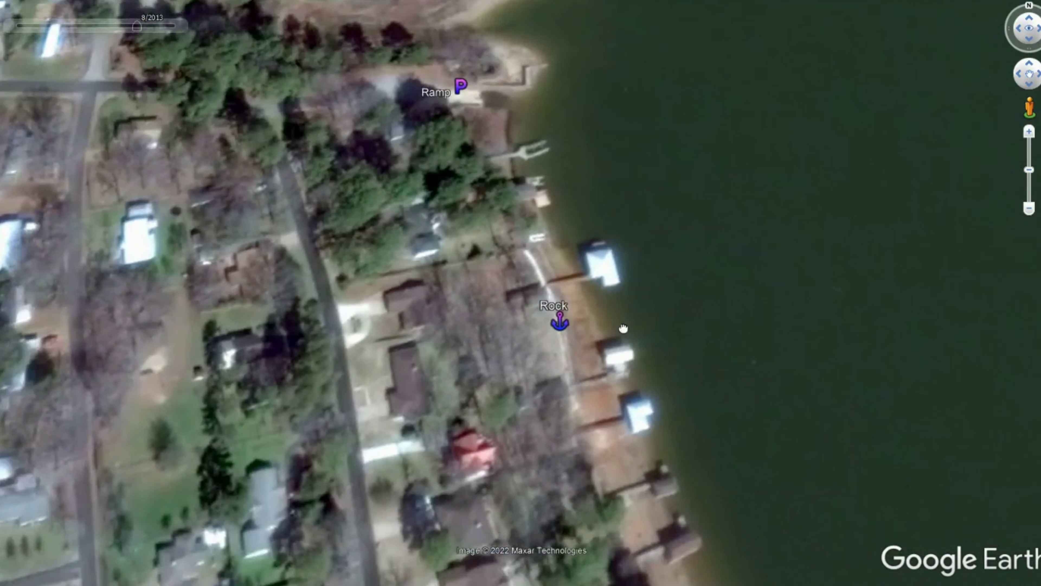
Center the Rock placemark at Holt Point and view it close up in 1/2022 imagery.
left_click_drag(672, 426, 423, 107)
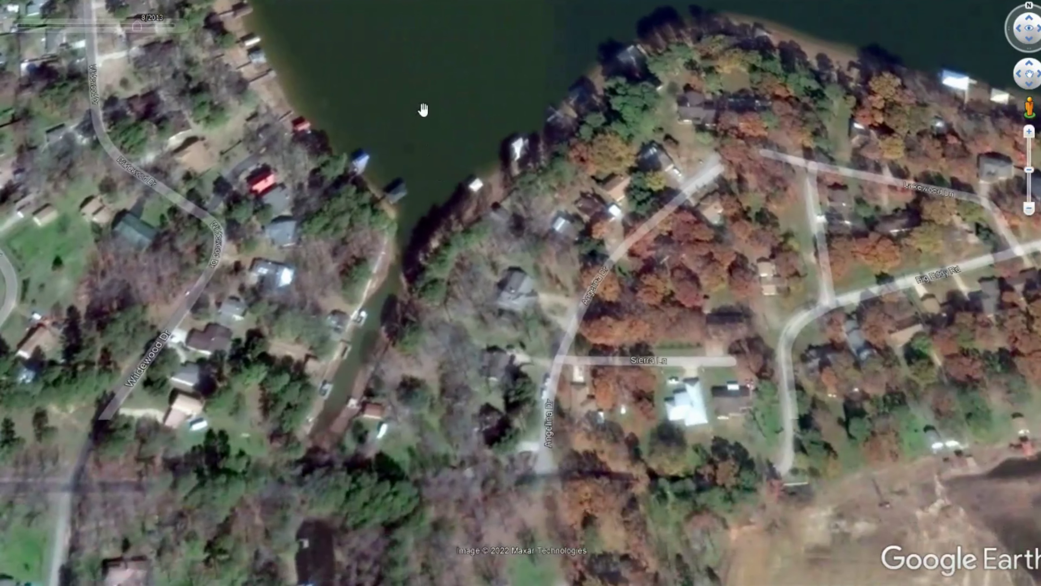
left_click_drag(464, 197, 197, 400)
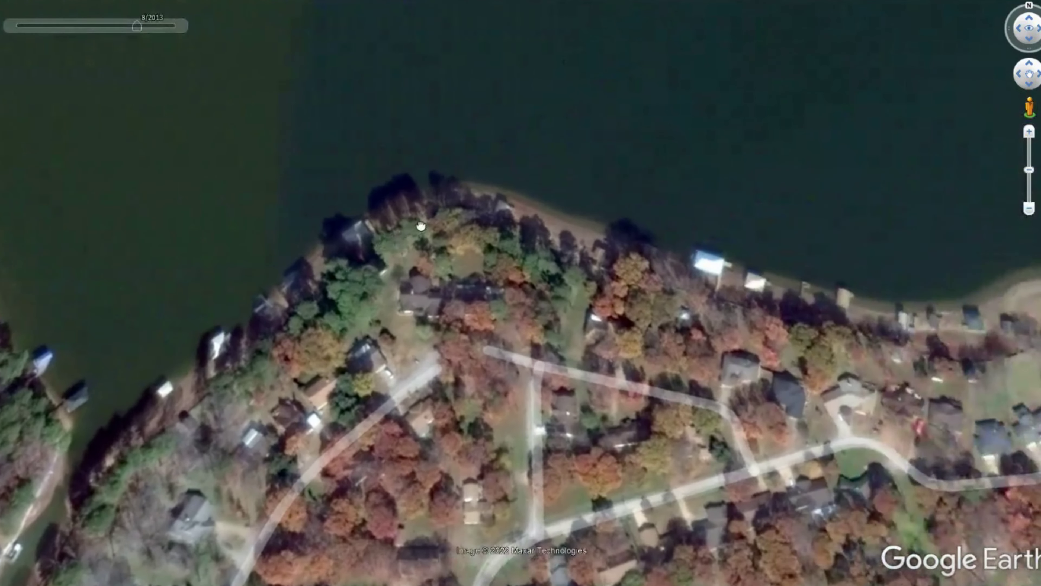
left_click_drag(810, 251, 332, 191)
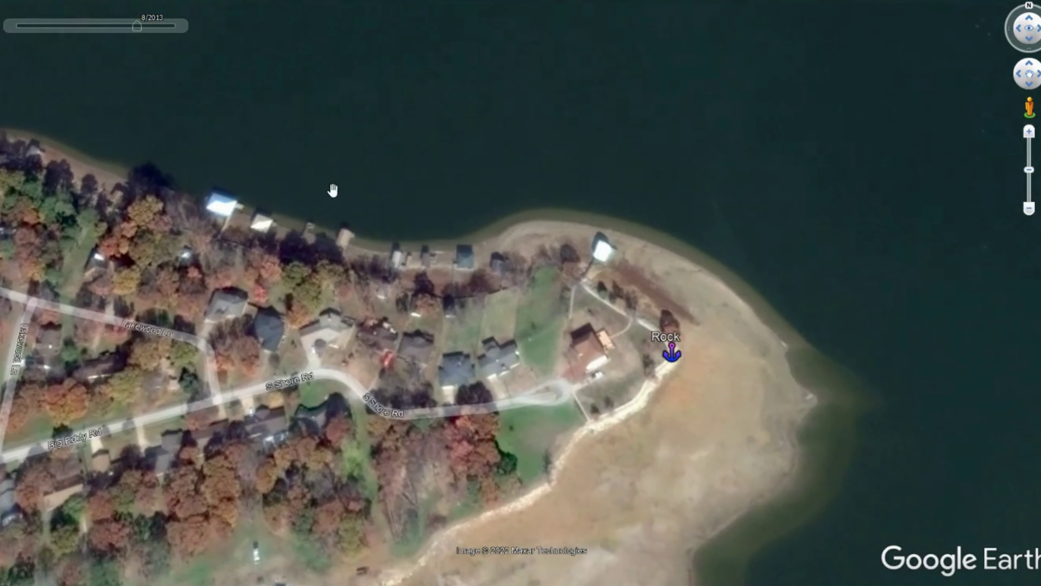
left_click_drag(666, 459, 648, 263)
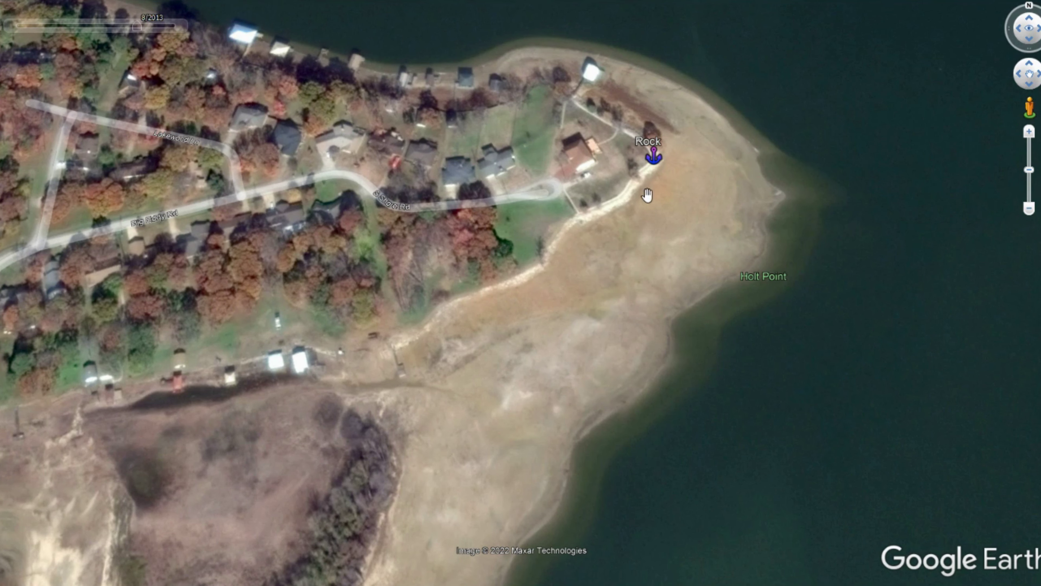
scroll(664, 281, "down", 5)
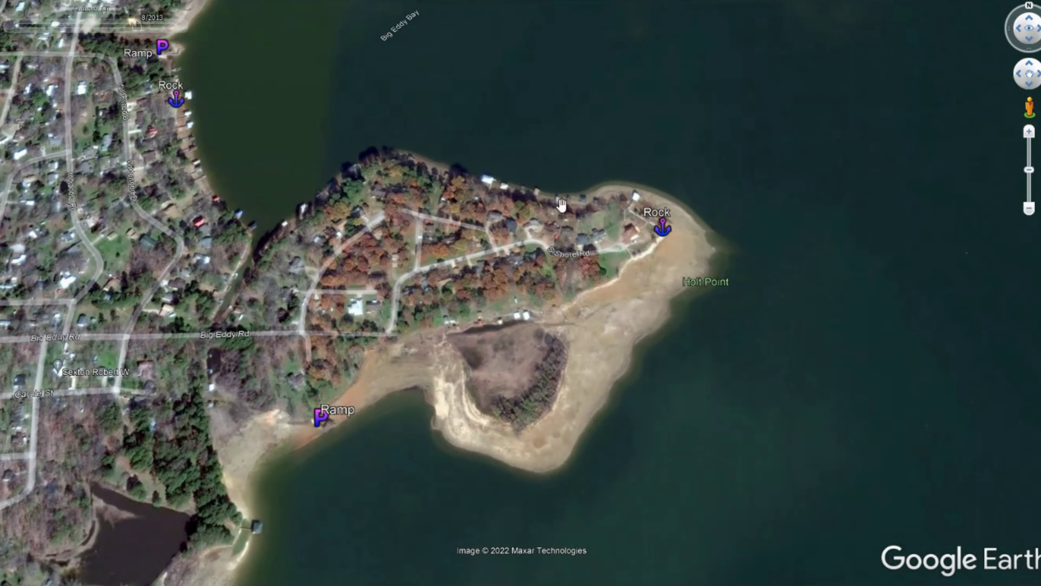
left_click_drag(137, 27, 172, 26)
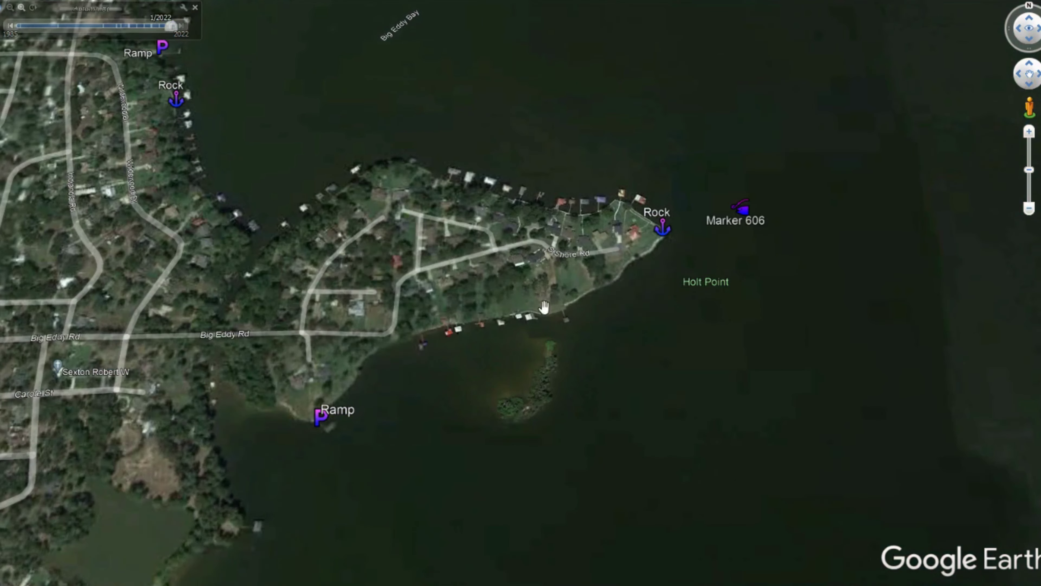
scroll(651, 266, "up", 3)
scroll(651, 266, "up", 3)
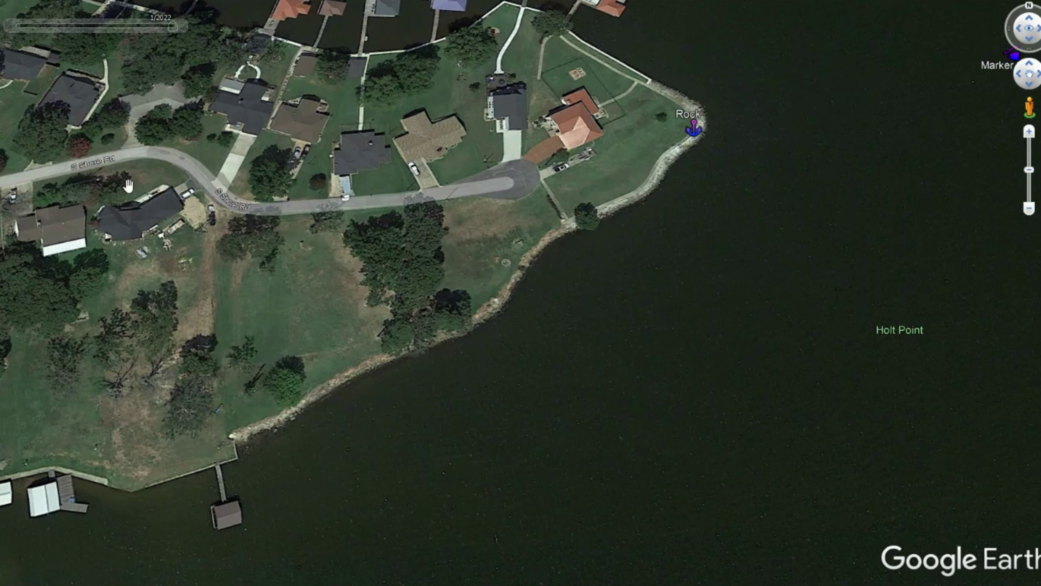
Step the imagery back through 1/2016, 11/2014 and 4/2014 to 8/2013.
left_click(11, 26)
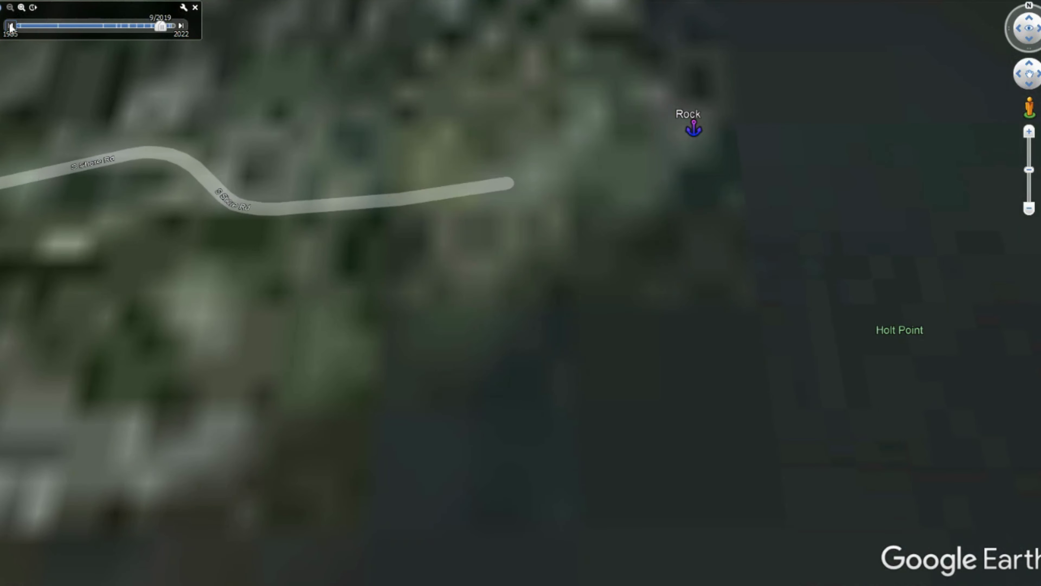
left_click(11, 27)
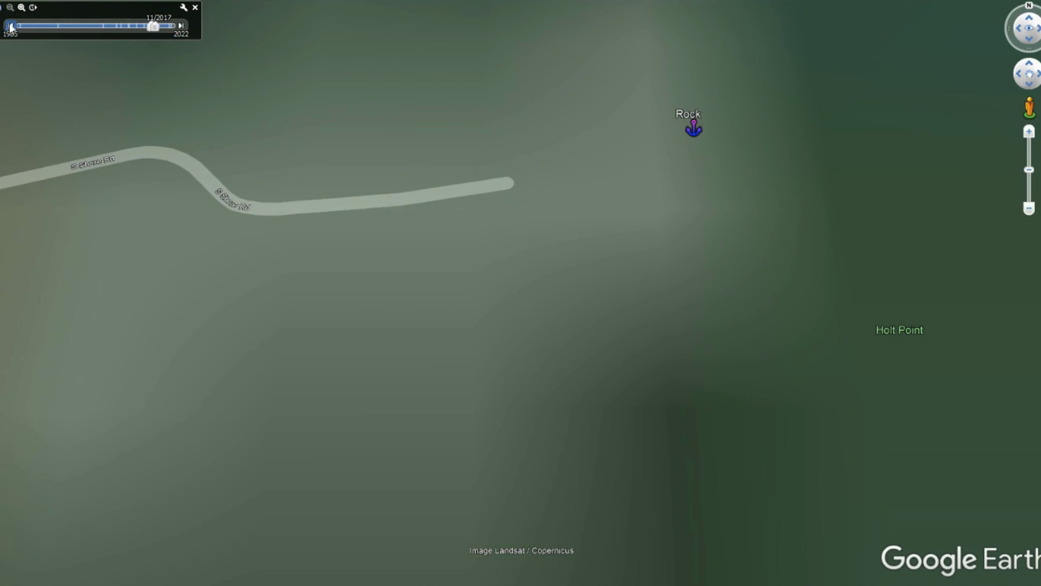
left_click(11, 26)
left_click(10, 26)
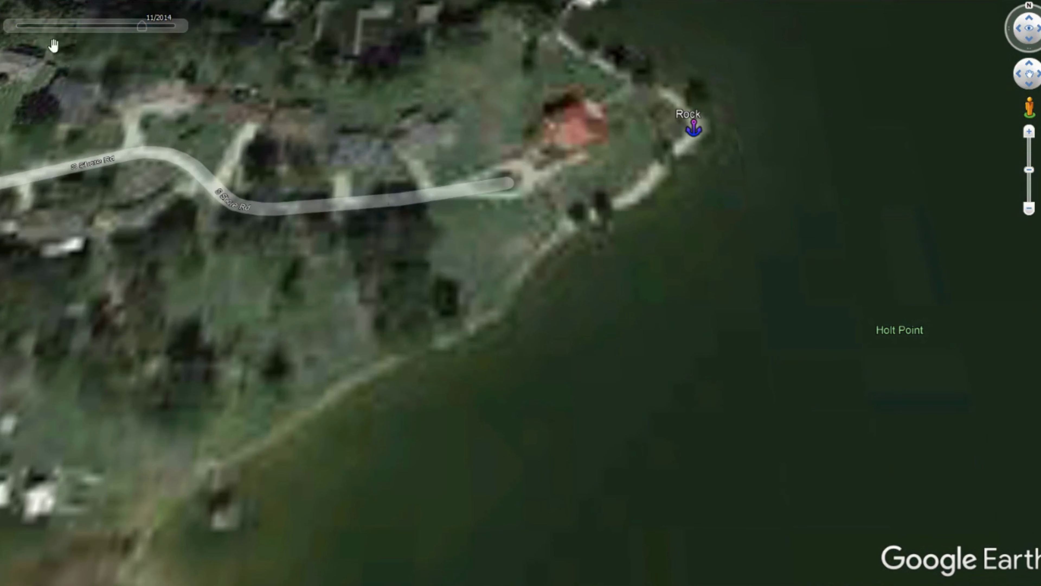
left_click(11, 26)
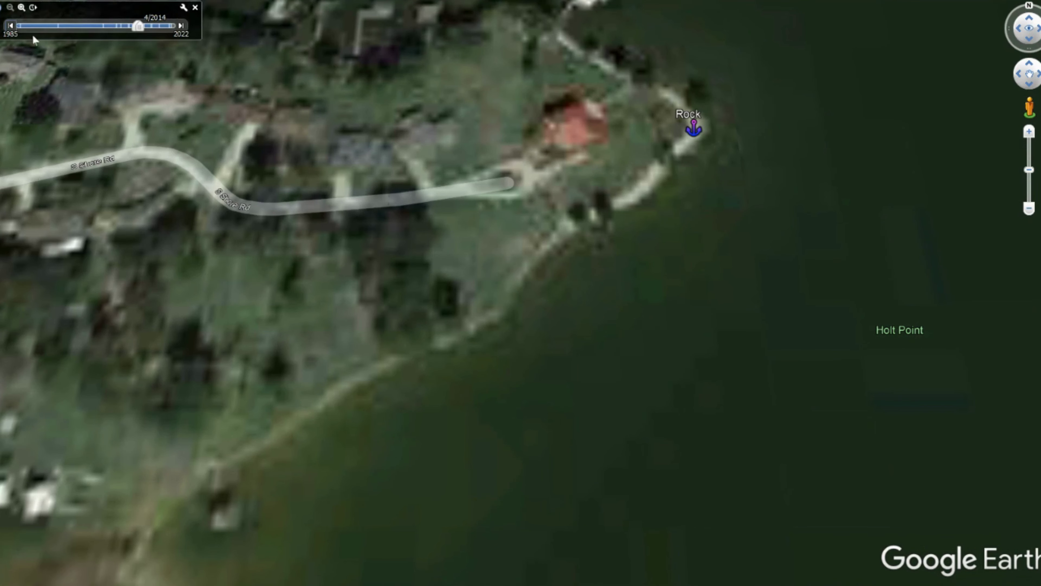
left_click(10, 26)
Zoom out to show the peninsula and the exposed cove with its Ramp.
scroll(484, 386, "down", 3)
left_click_drag(483, 383, 812, 156)
scroll(747, 284, "down", 1)
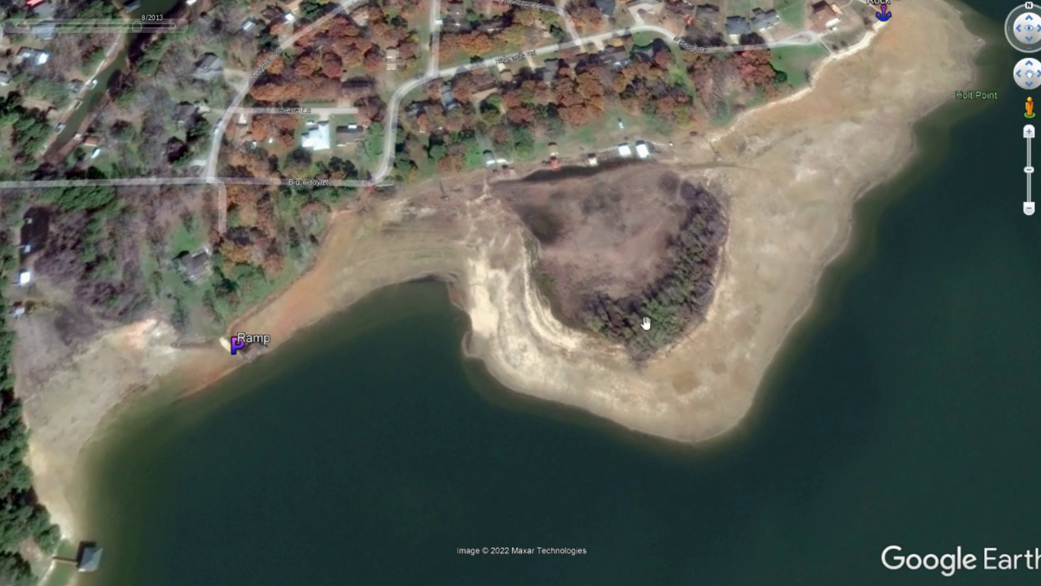
Pan from the Ramp to the Ditch waypoints and zoom in on the green path's end.
left_click_drag(420, 425, 708, 225)
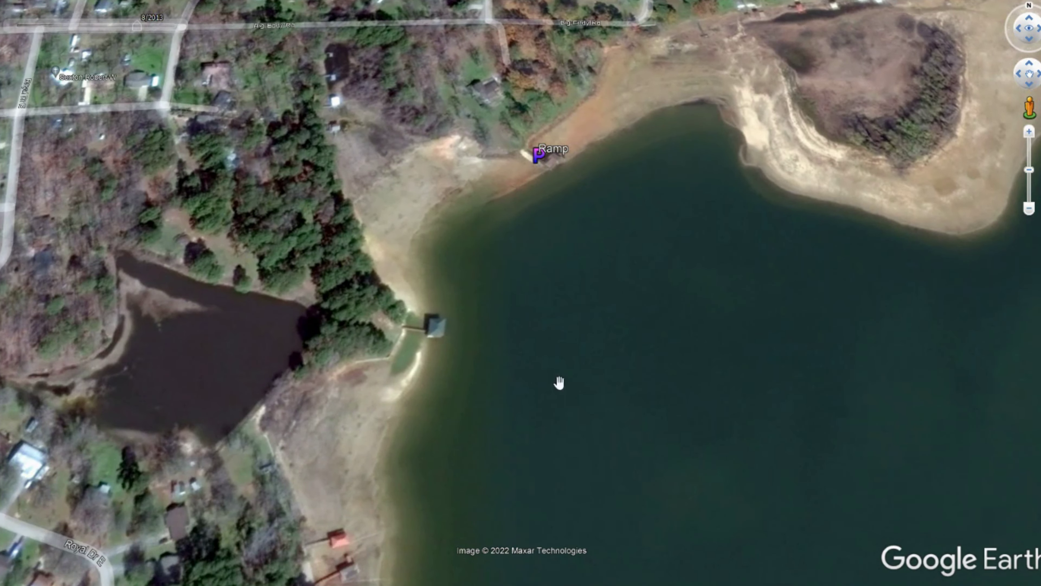
left_click_drag(559, 383, 467, 132)
scroll(442, 341, "down", 5)
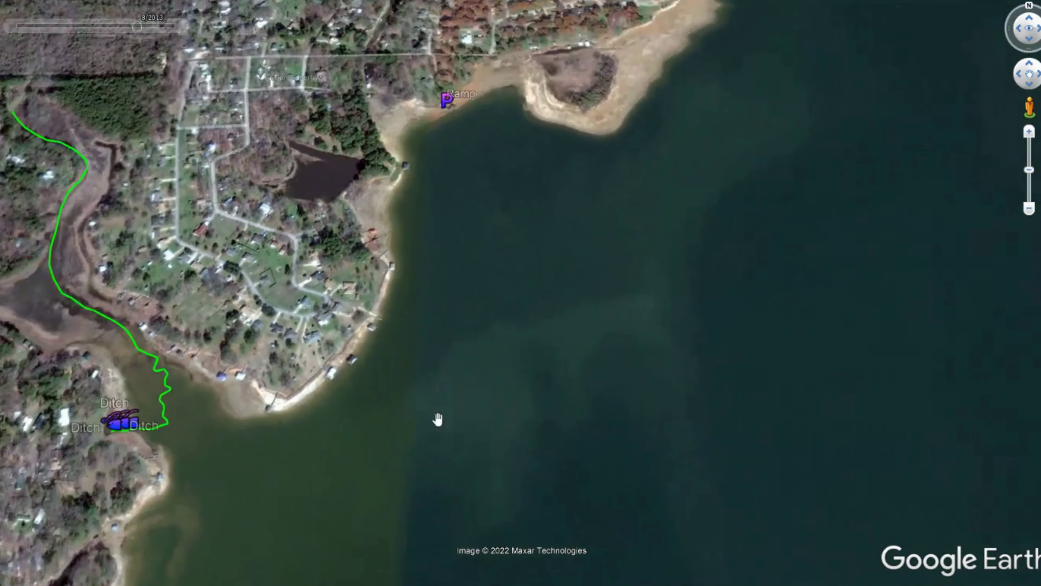
left_click_drag(437, 419, 639, 344)
double_click(442, 340)
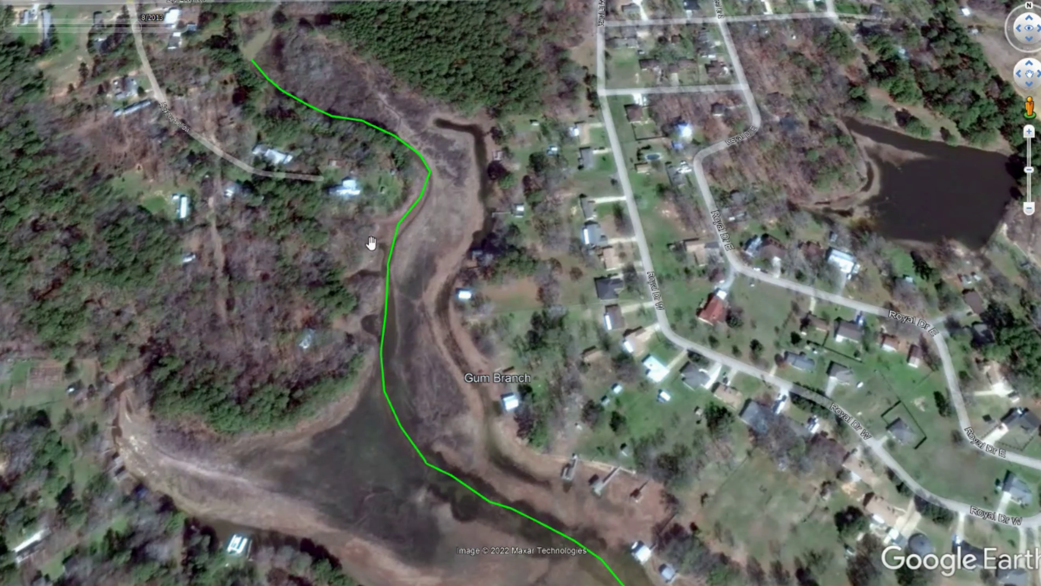
Follow the green path back and center the three Ditch waypoints at the creek mouth.
left_click_drag(438, 410, 434, 258)
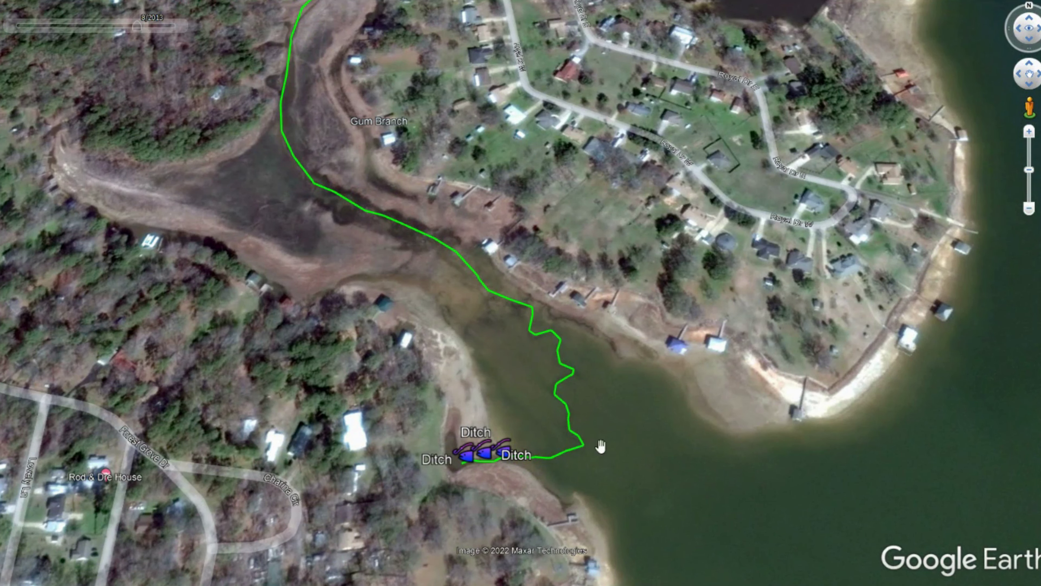
left_click_drag(627, 466, 558, 272)
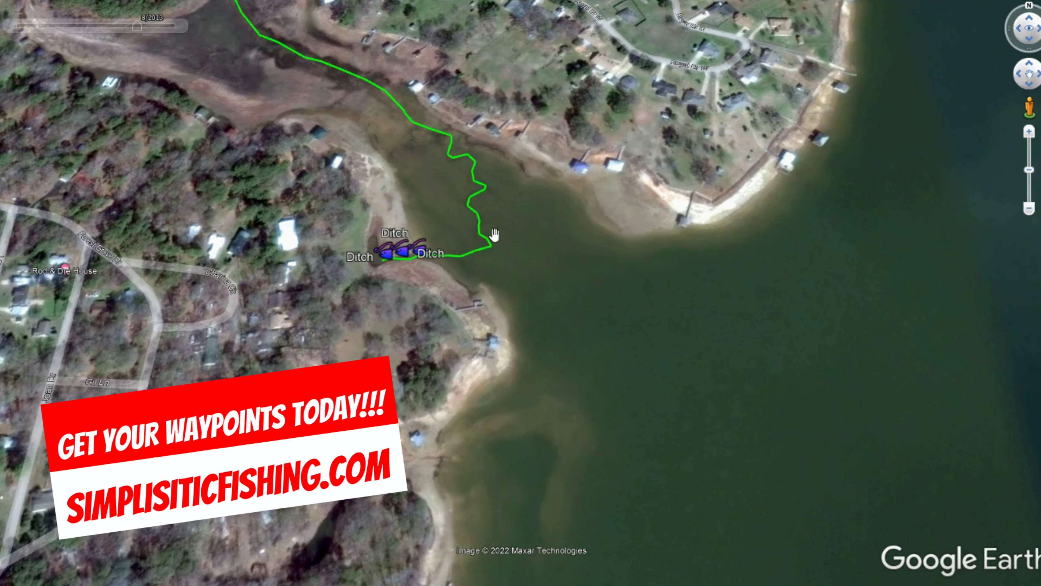
scroll(415, 265, "up", 5)
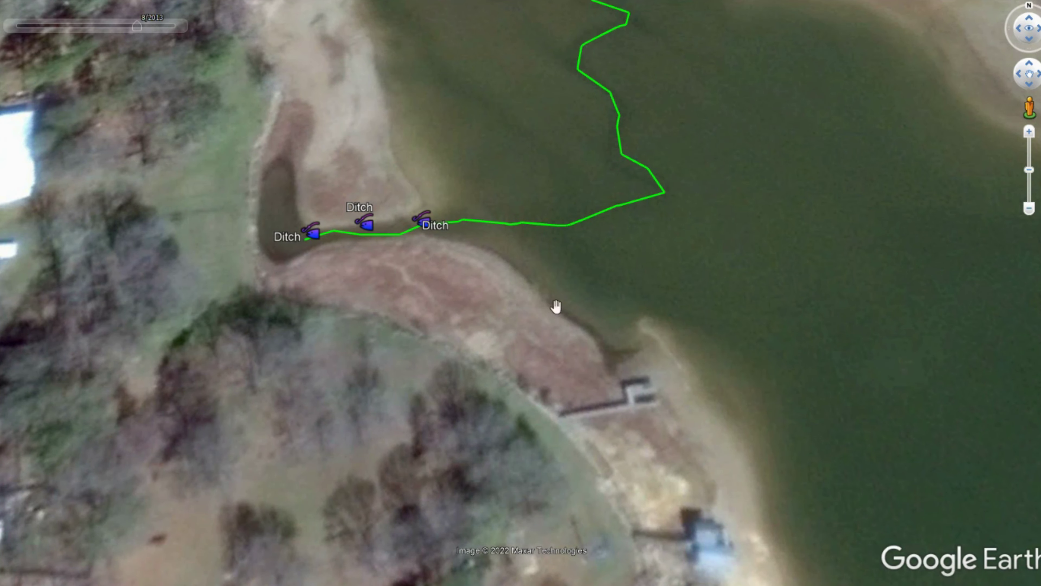
scroll(681, 398, "down", 5)
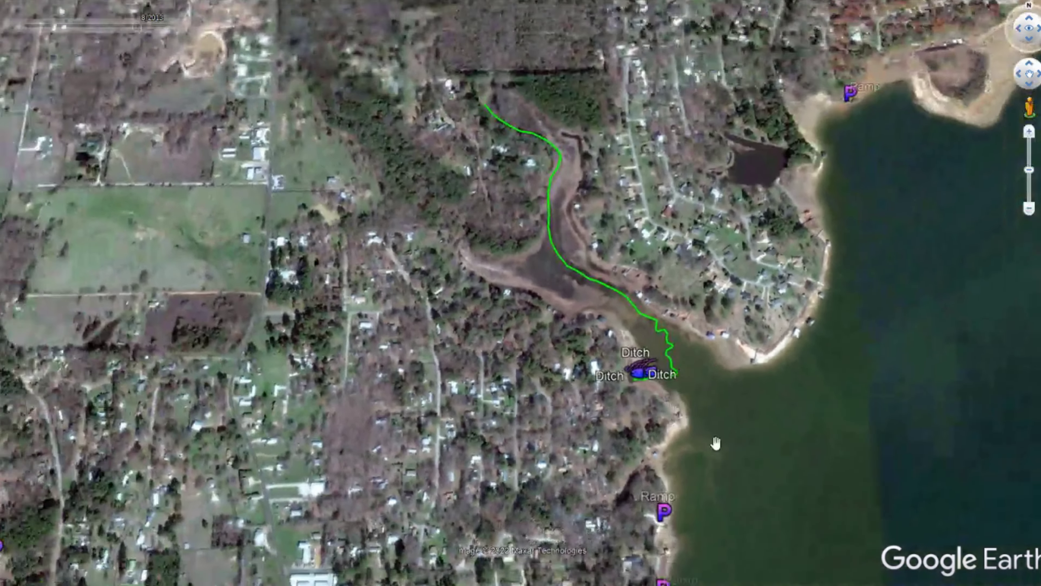
Pan south past the Ramp waypoints and zoom in on the Tires placemark by the boathouses.
left_click_drag(715, 443, 517, 168)
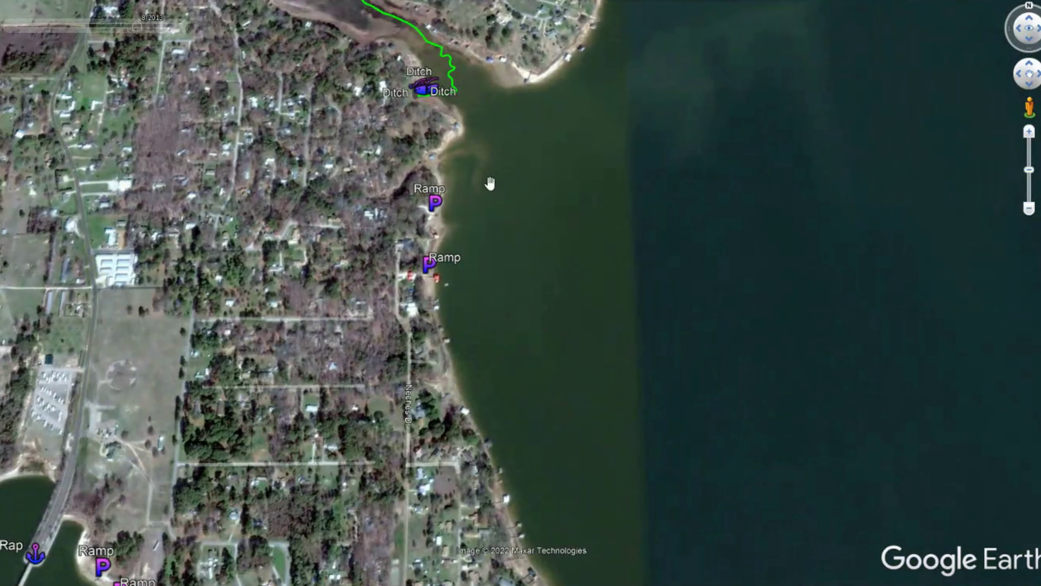
scroll(474, 183, "up", 2)
scroll(474, 182, "up", 3)
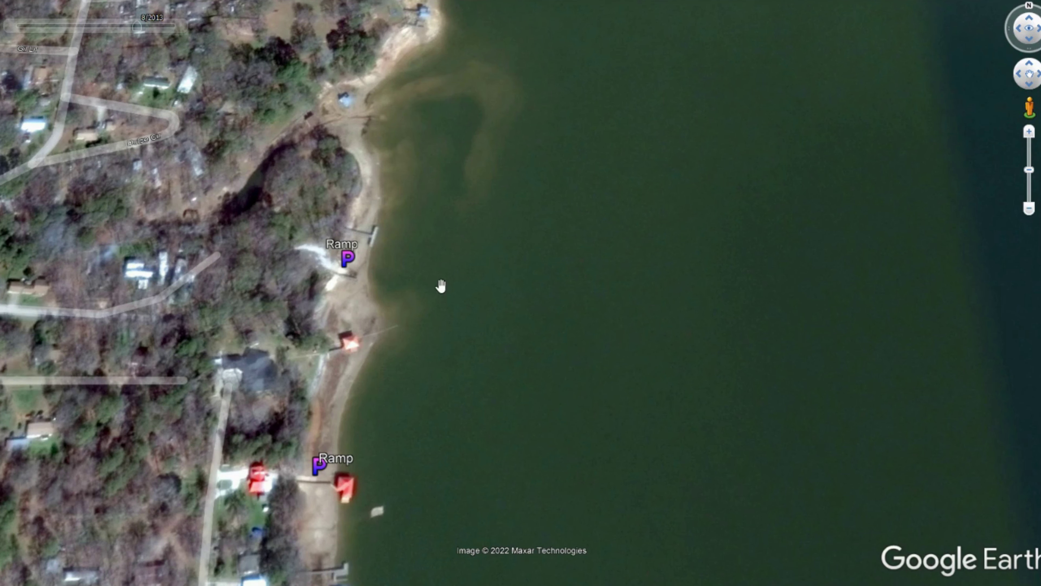
left_click_drag(441, 286, 436, 123)
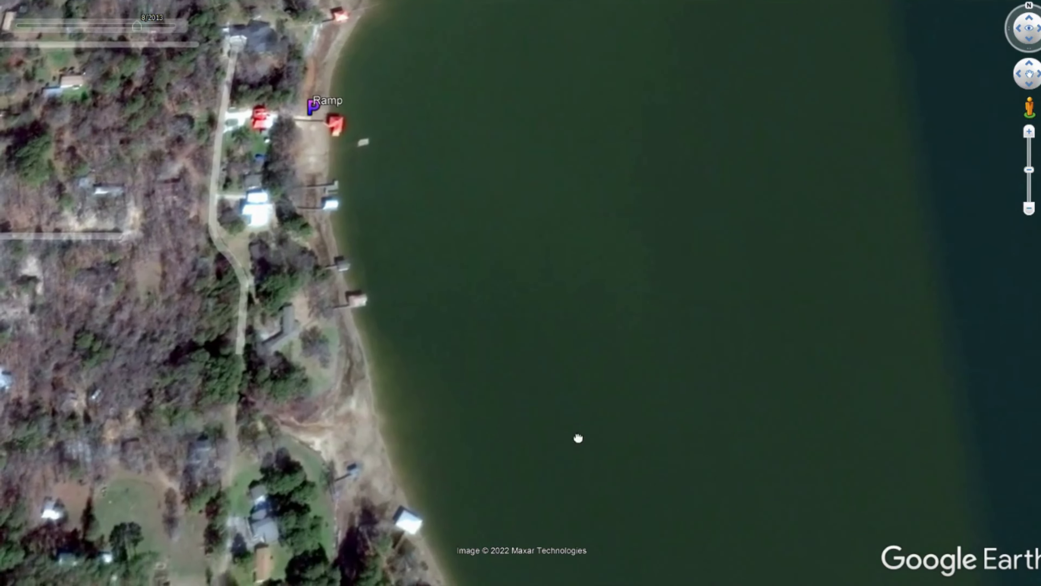
scroll(578, 438, "down", 5)
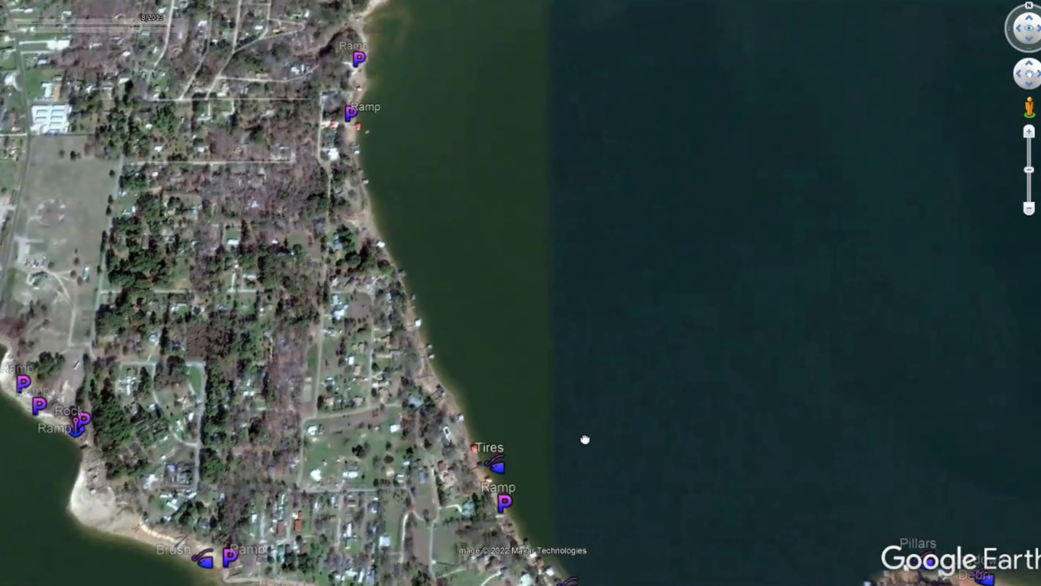
left_click_drag(585, 440, 437, 160)
scroll(334, 192, "up", 5)
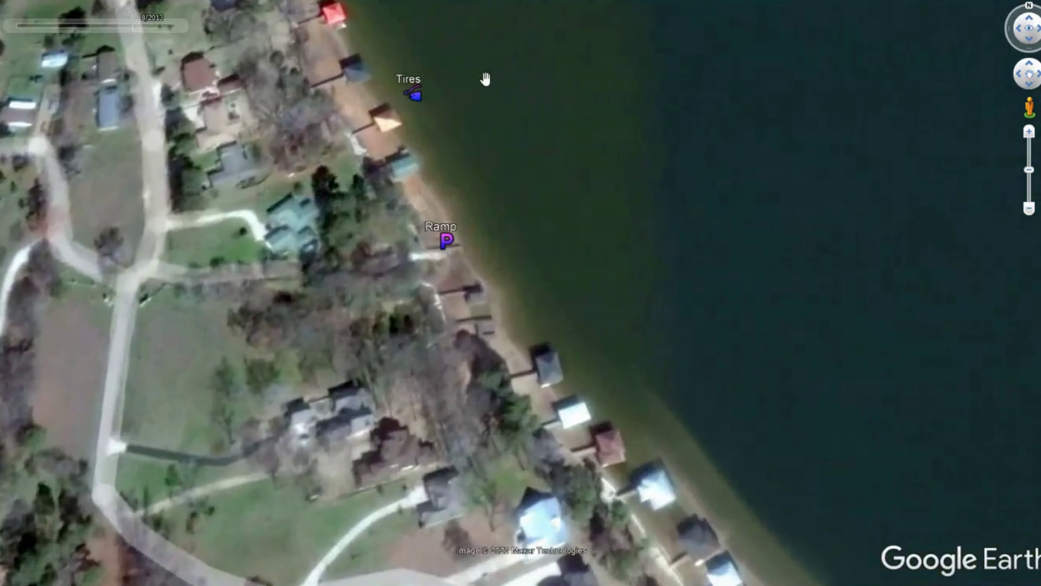
left_click_drag(486, 76, 446, 286)
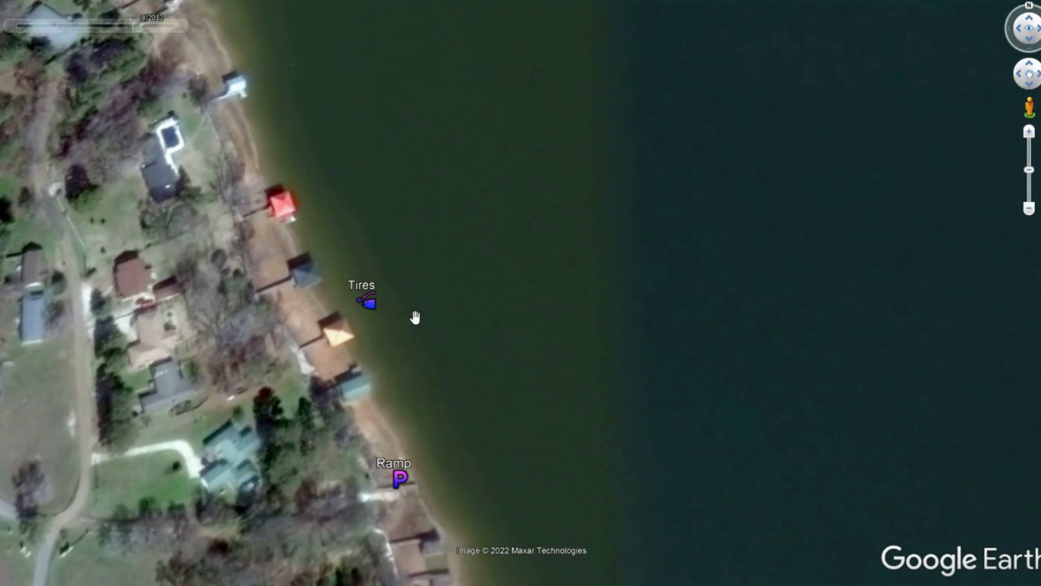
scroll(390, 312, "up", 3)
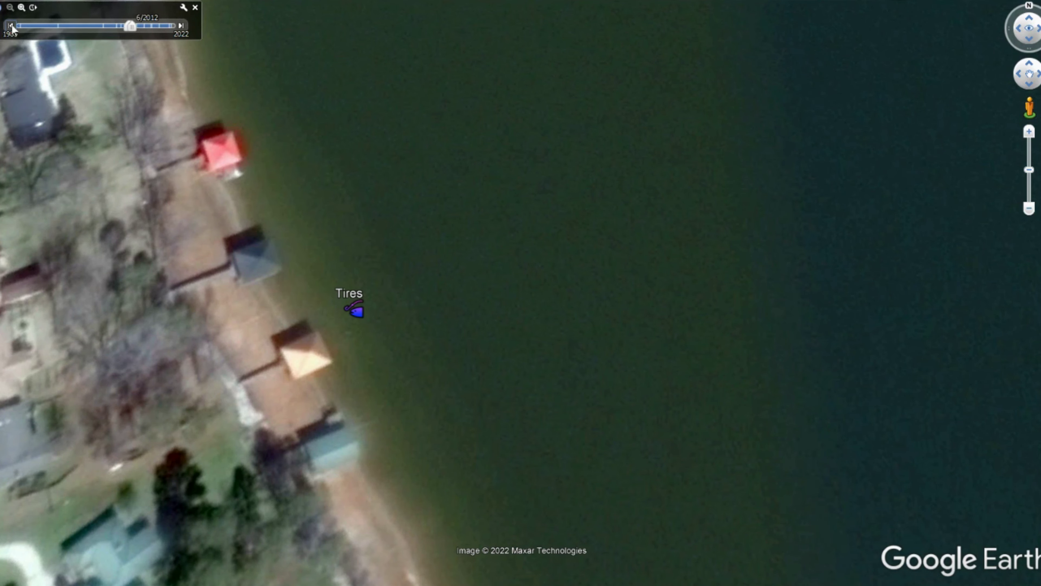
Step back to the oldest imagery, then forward through 11/2011 to 6/2012.
left_click(10, 25)
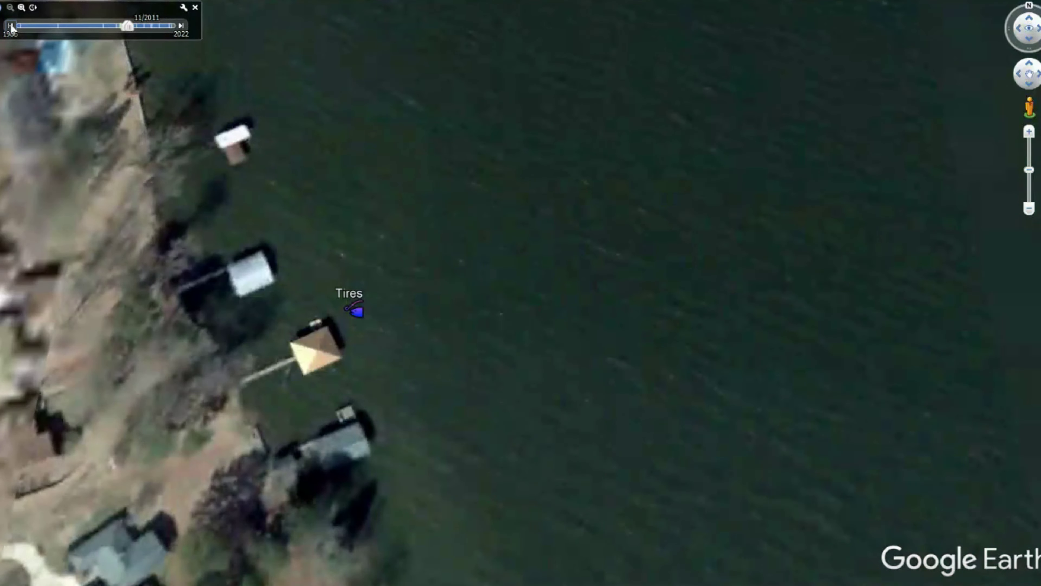
left_click(10, 26)
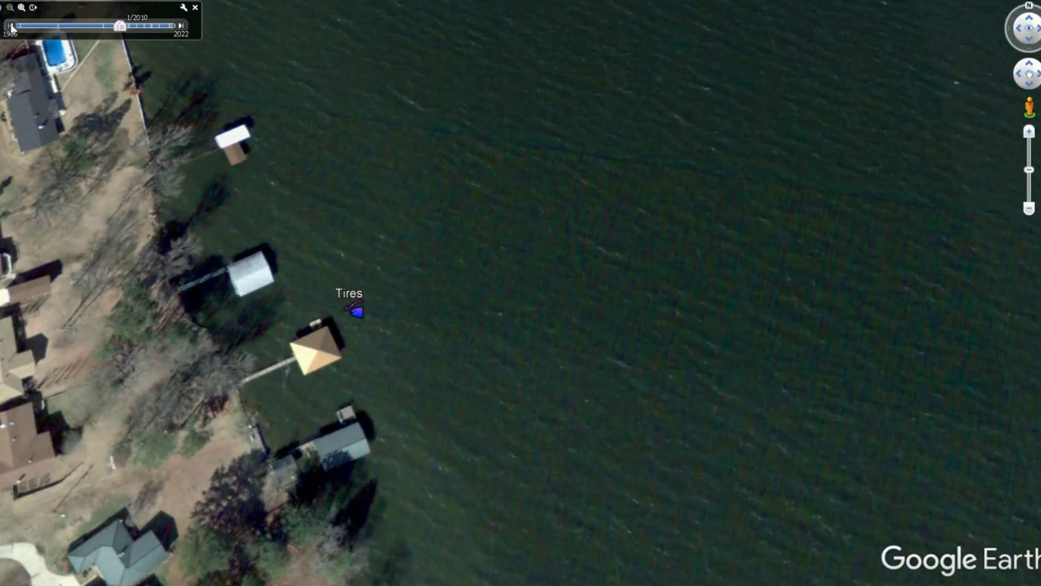
left_click(10, 25)
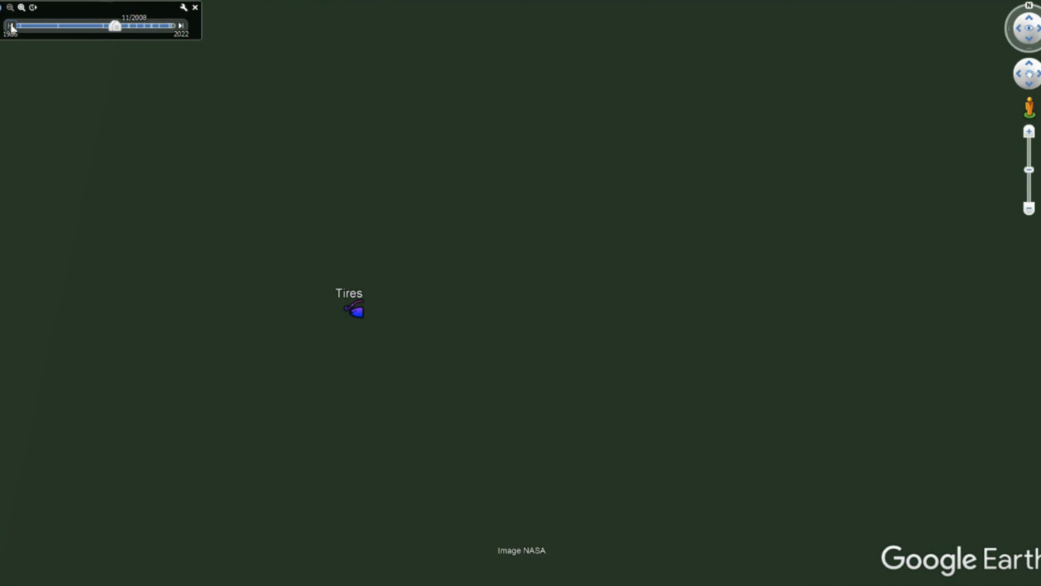
left_click(180, 25)
left_click(181, 25)
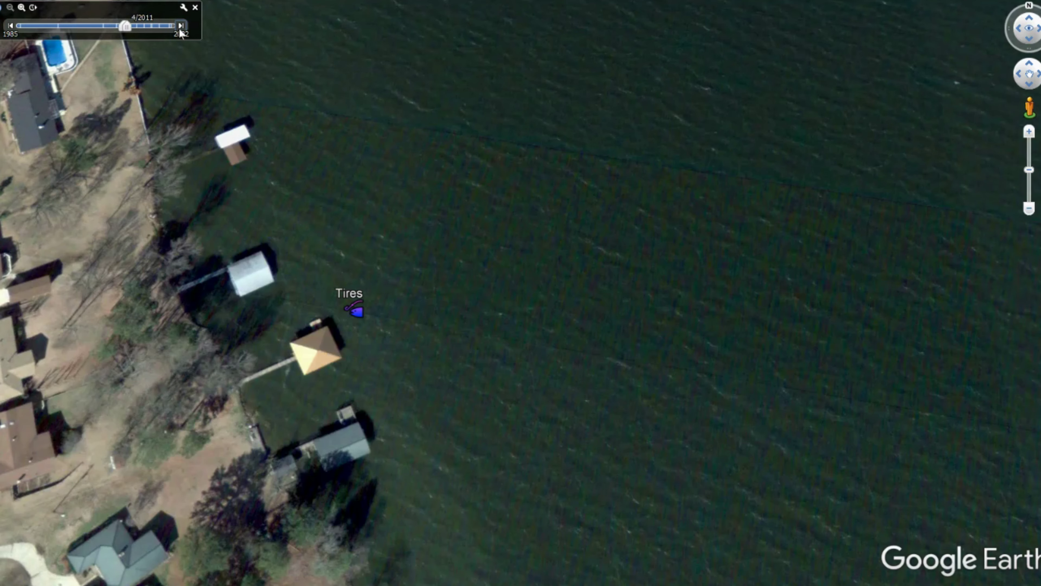
left_click(181, 25)
left_click(181, 26)
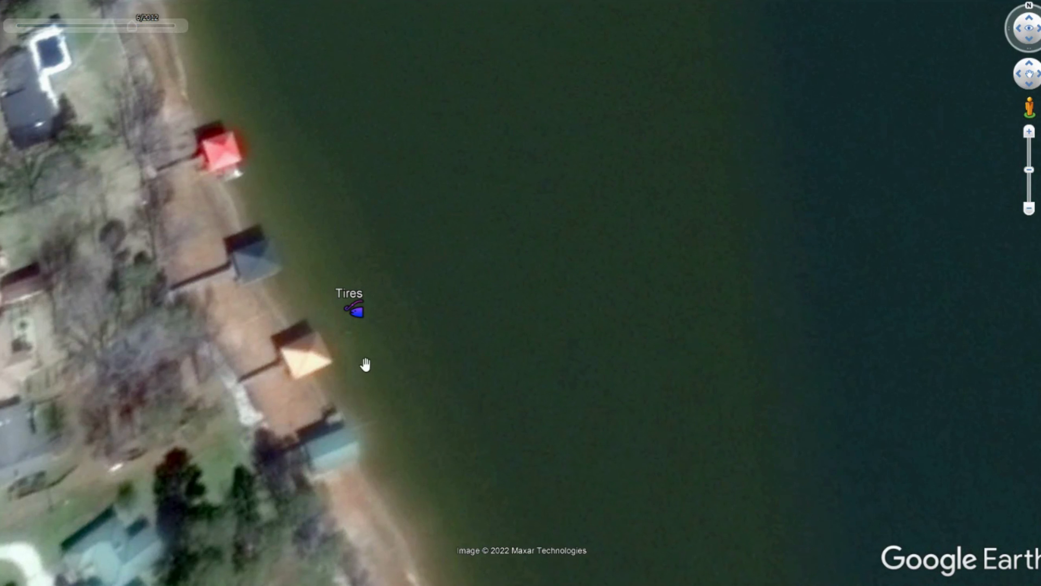
Check 2013, 2014 and 2017 imagery, then return to 12/2012 showing the Ramp below Tires.
mouse_move(177, 34)
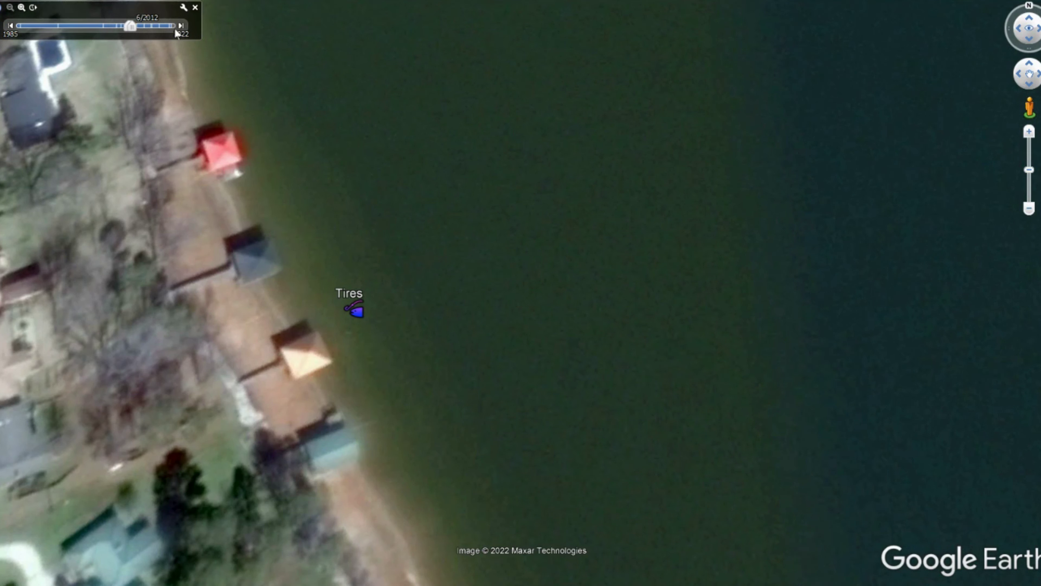
left_click(179, 28)
left_click(181, 28)
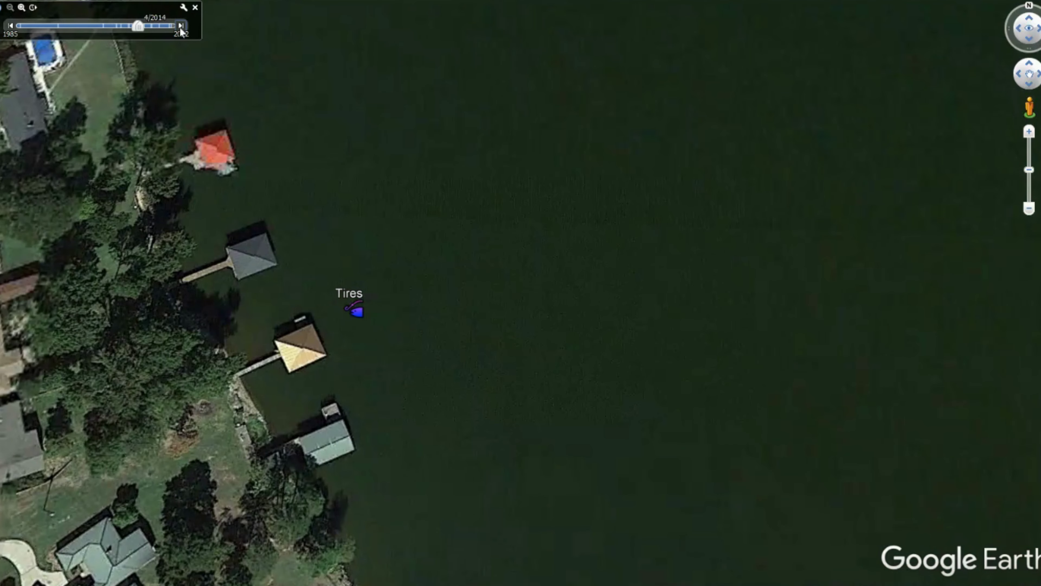
left_click_drag(140, 28, 166, 32)
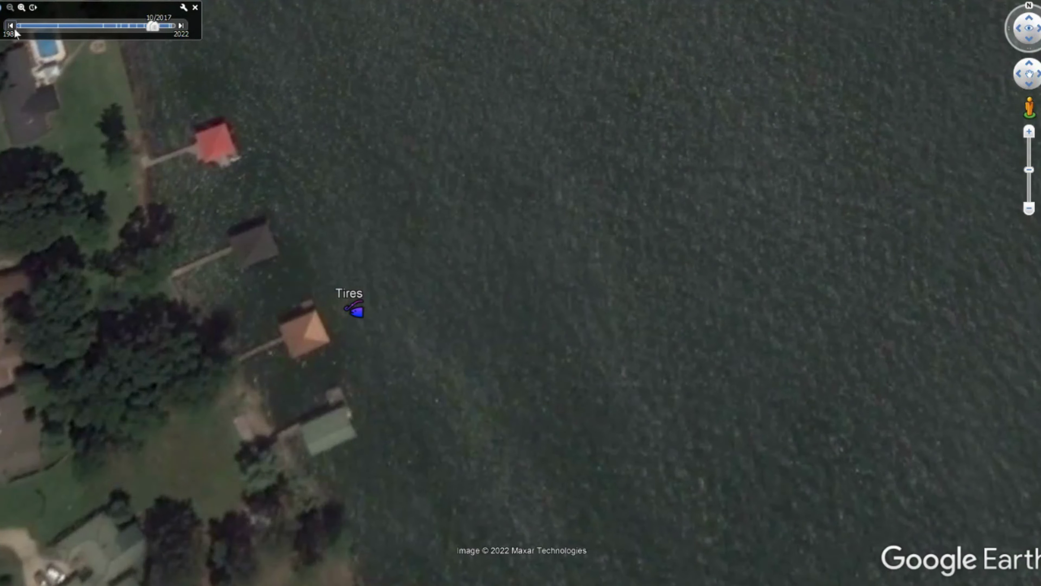
left_click(10, 26)
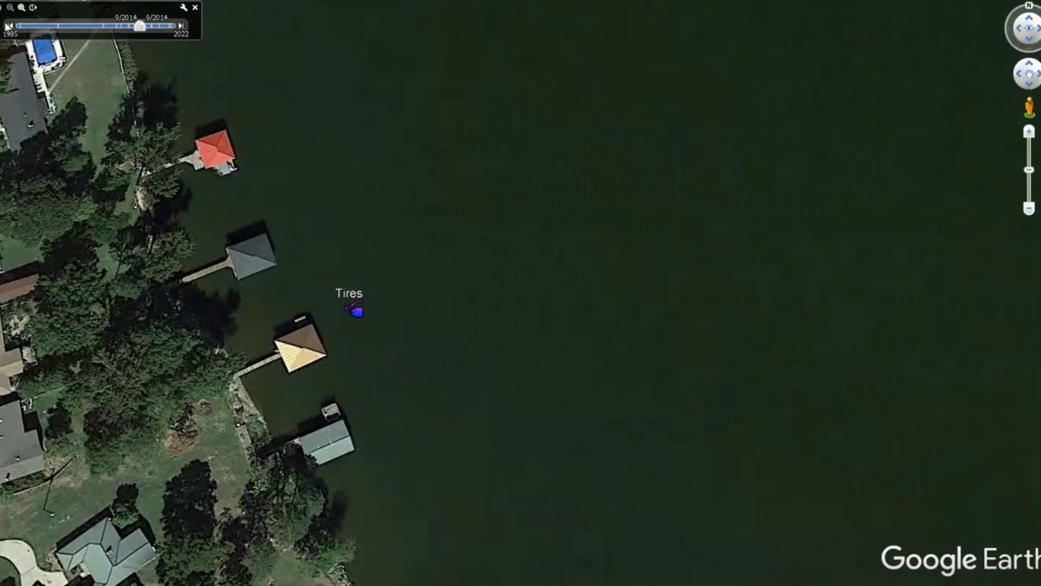
left_click(10, 25)
left_click(10, 26)
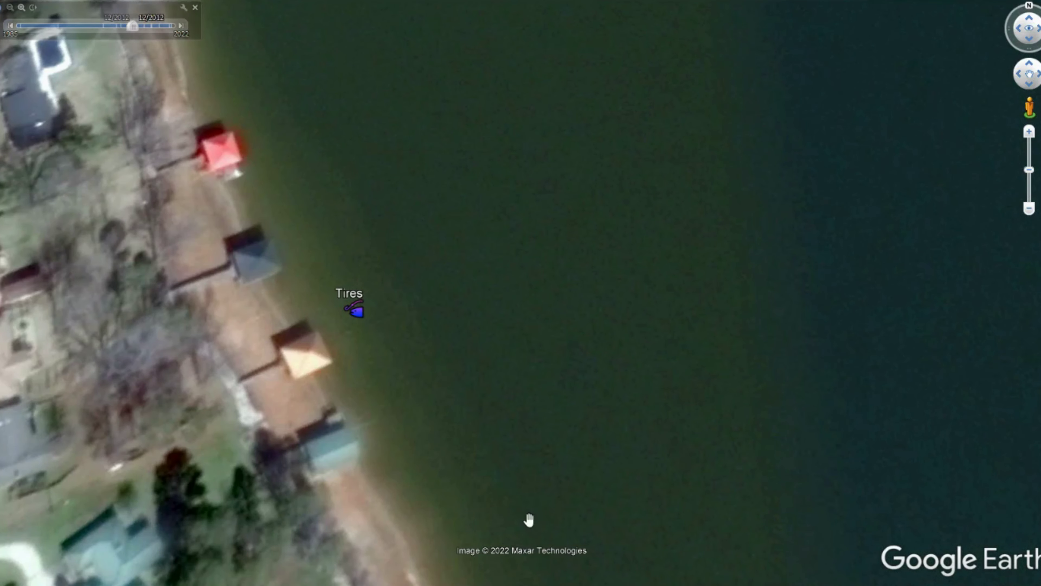
left_click_drag(530, 519, 397, 298)
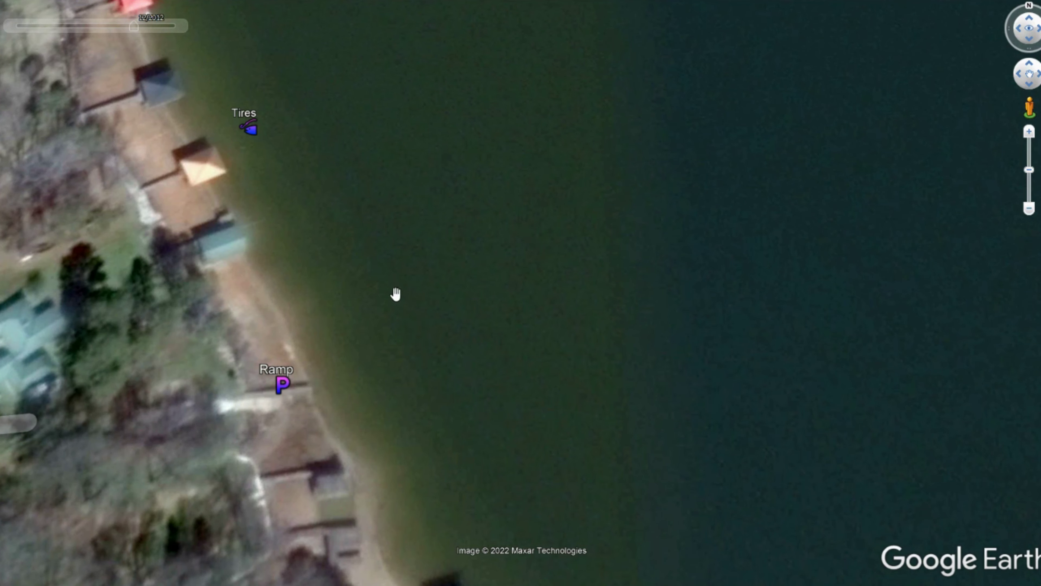
Pan south past the Ramp placemark to show the boathouses along the sandy shore.
mouse_move(433, 334)
left_mouse_down()
mouse_move(341, 214)
mouse_move(346, 158)
mouse_move(384, 111)
mouse_move(391, 120)
left_mouse_up()
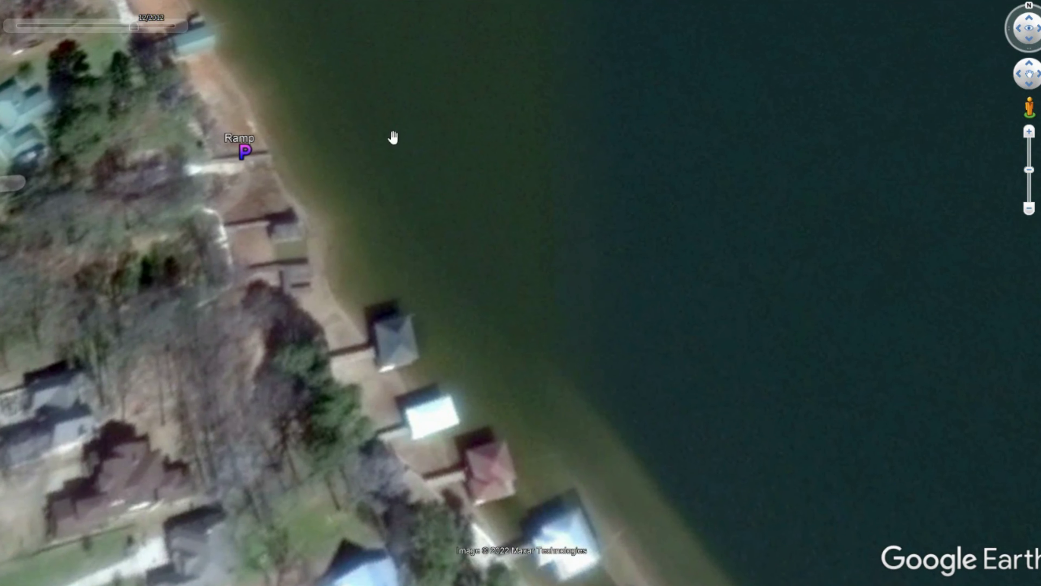